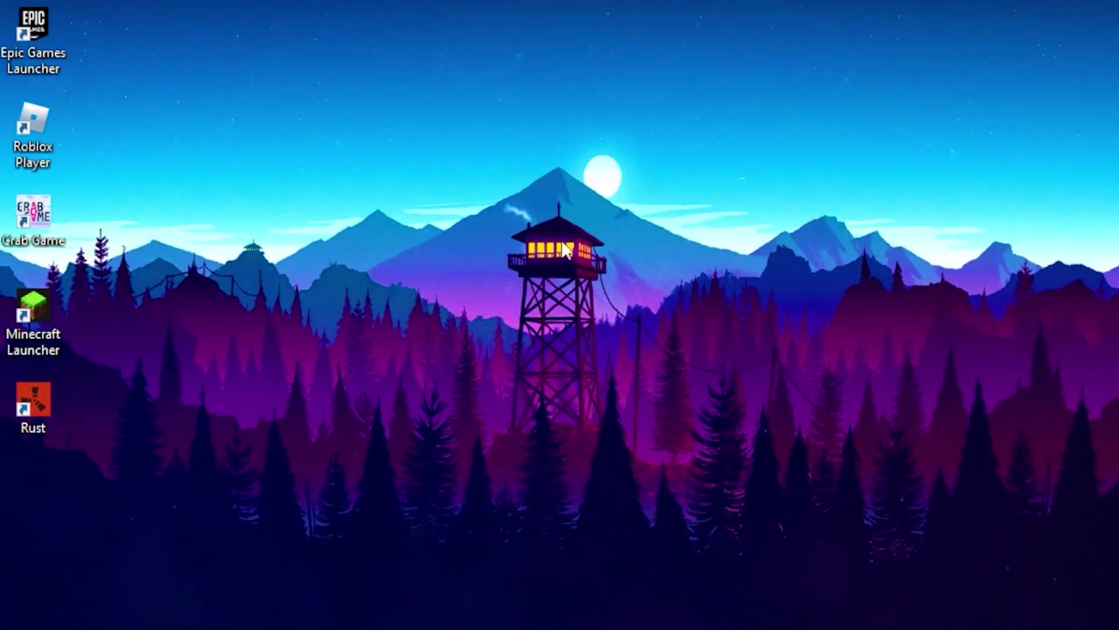
Step: Go from the desktop's Display settings to Graphics settings and start browsing for a program
{"action": "right_click", "coordinate": [552, 202]}
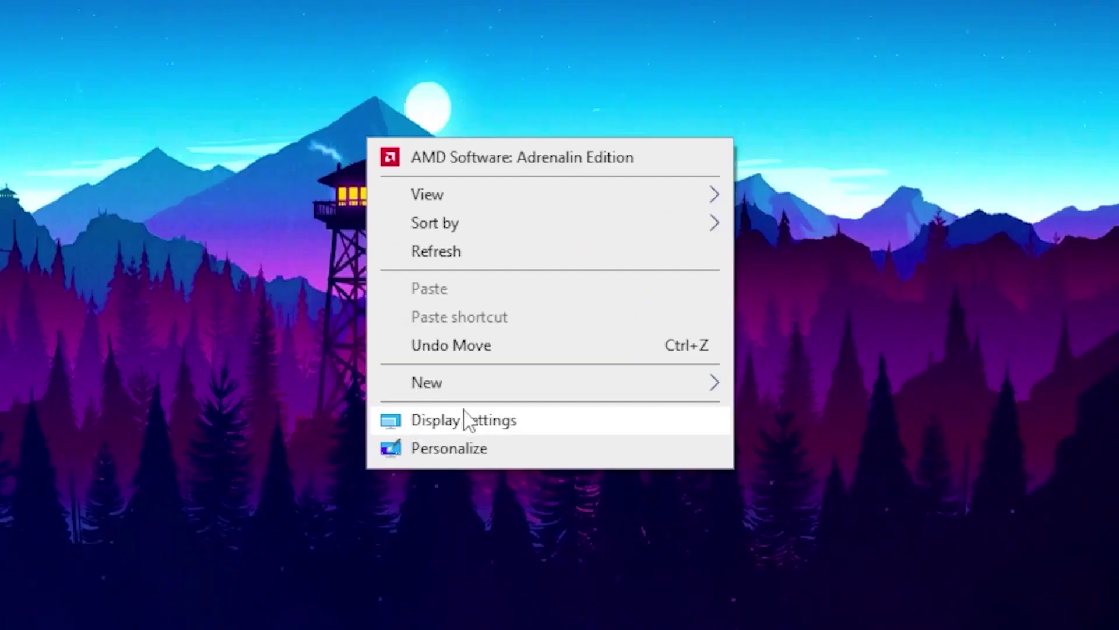
{"action": "left_click", "coordinate": [505, 428]}
{"action": "scroll", "coordinate": [572, 288], "scroll_direction": "down", "scroll_amount": 8}
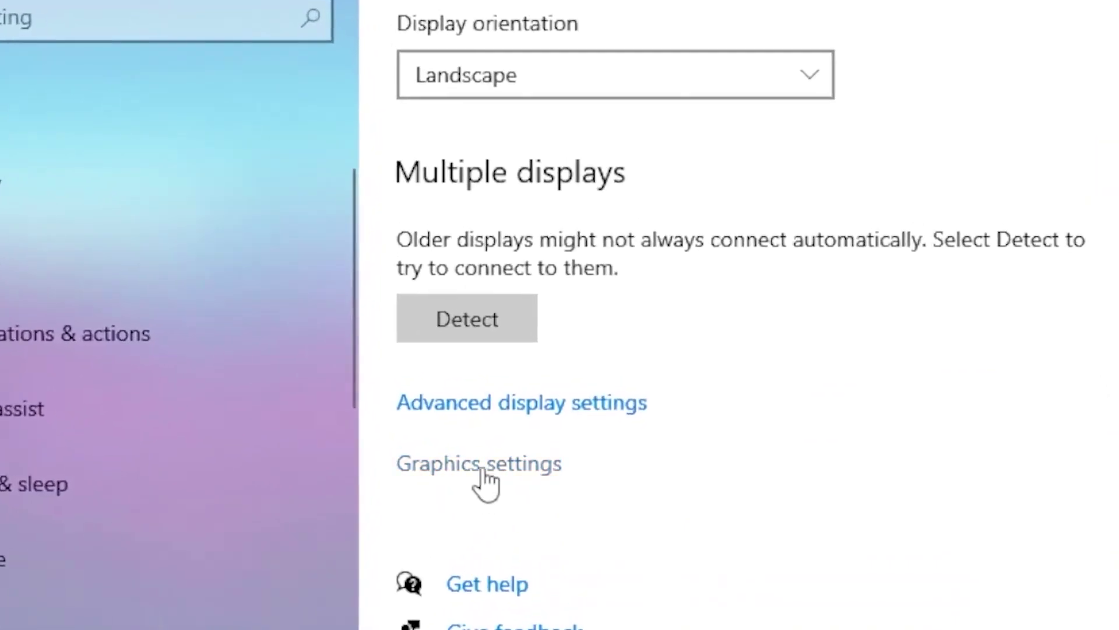
{"action": "left_click", "coordinate": [489, 465]}
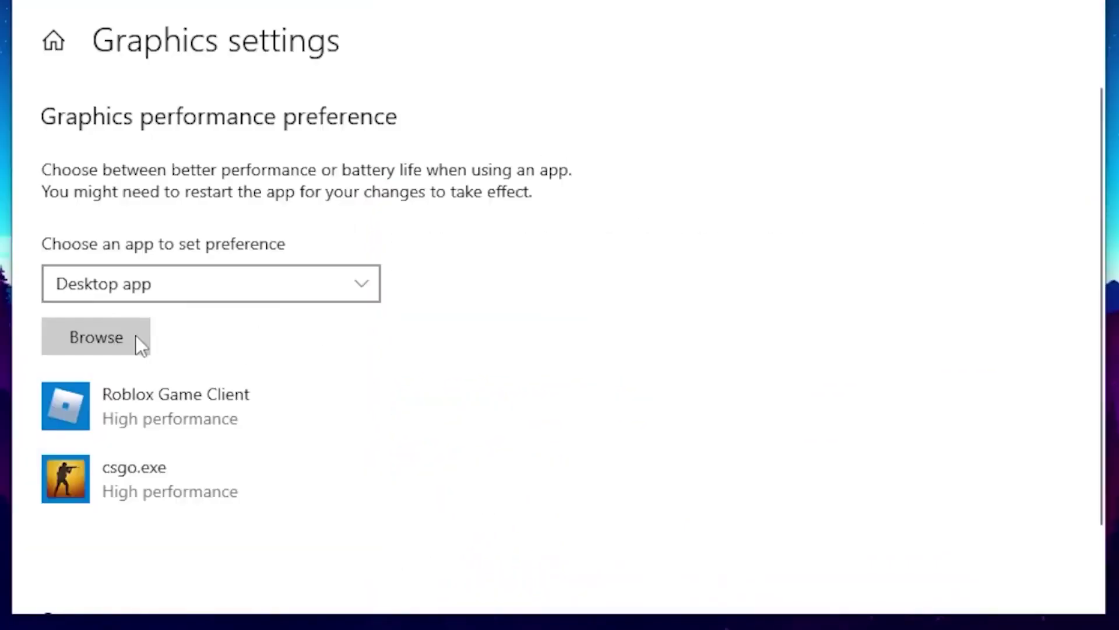
{"action": "left_click", "coordinate": [103, 330]}
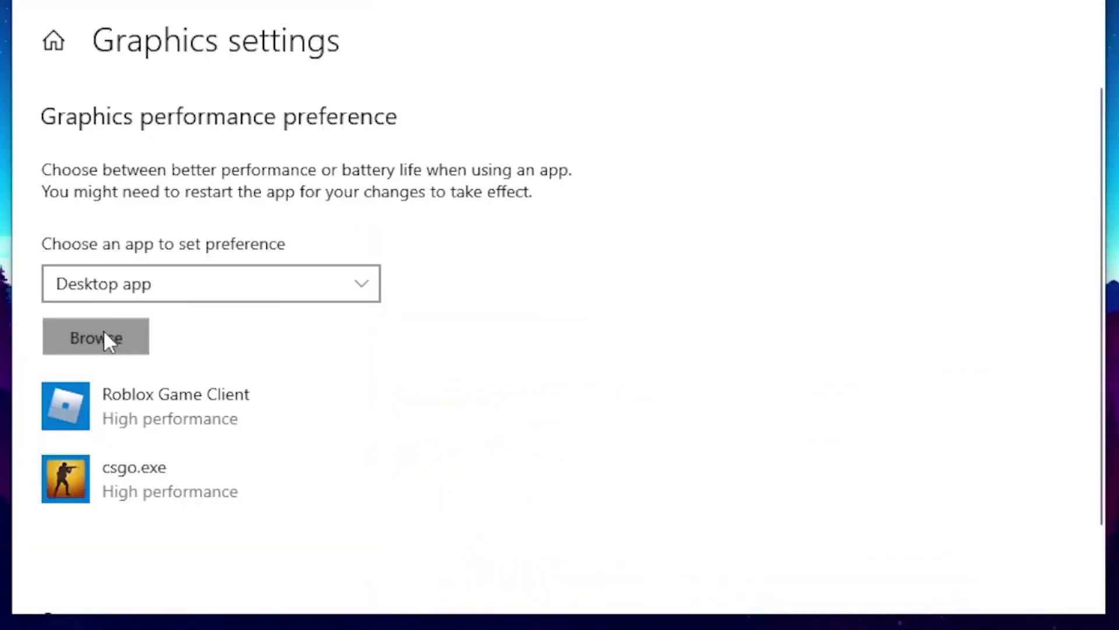
Step: Add Rust.exe from D:\SteamLibrary\steamapps\common\Rust to the graphics preference list
{"action": "scroll", "coordinate": [524, 262], "scroll_direction": "down", "scroll_amount": 5}
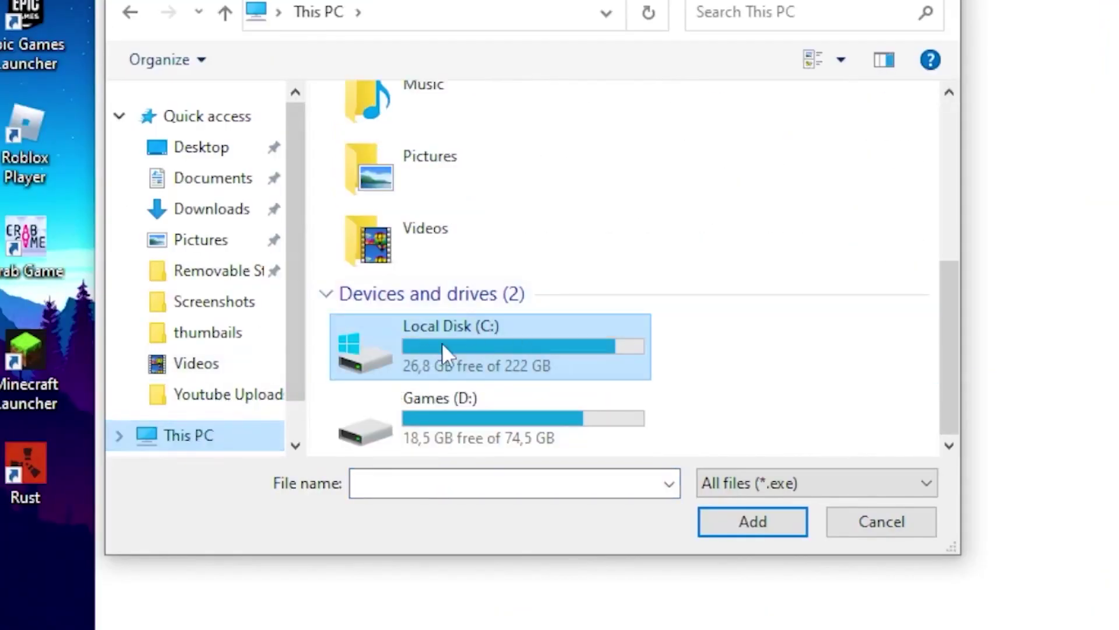
{"action": "double_click", "coordinate": [443, 408]}
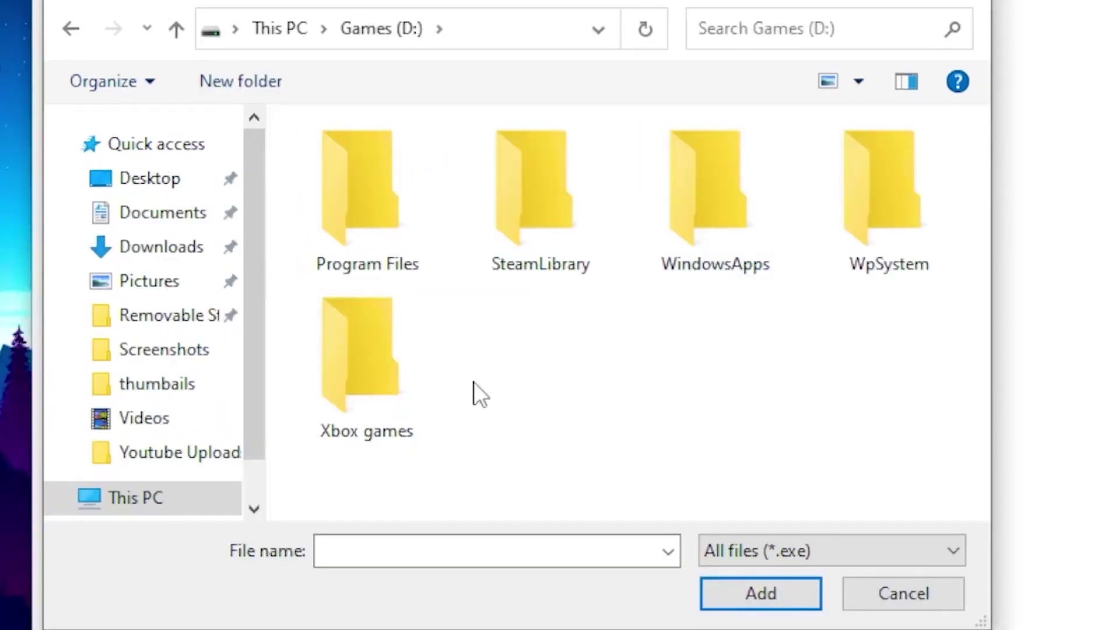
{"action": "left_click", "coordinate": [583, 183]}
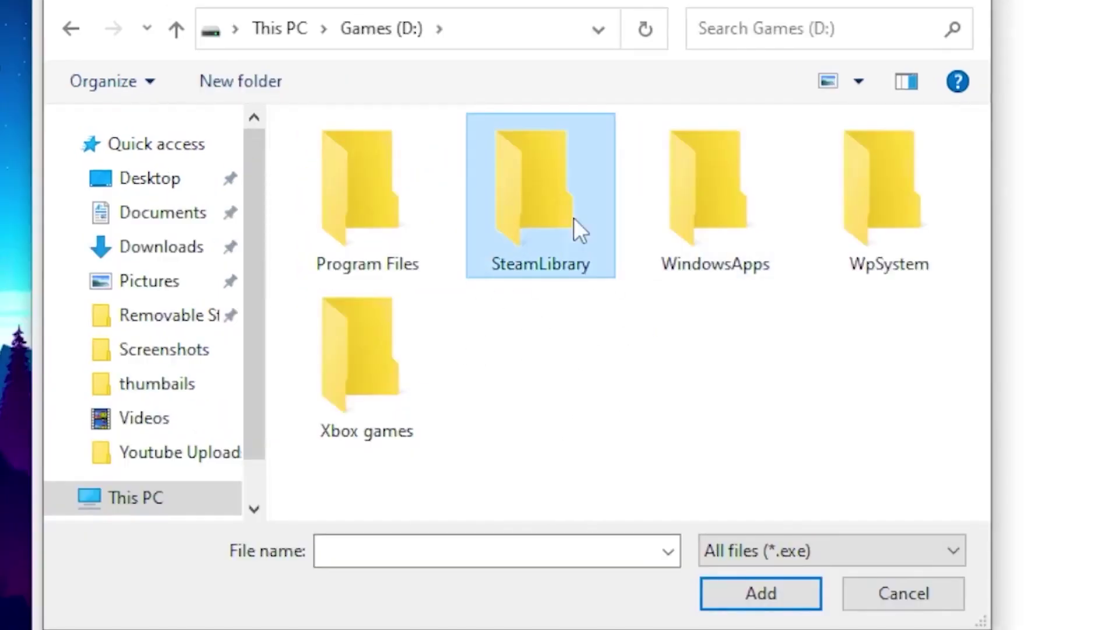
{"action": "double_click", "coordinate": [573, 218]}
{"action": "double_click", "coordinate": [393, 183]}
{"action": "double_click", "coordinate": [333, 181]}
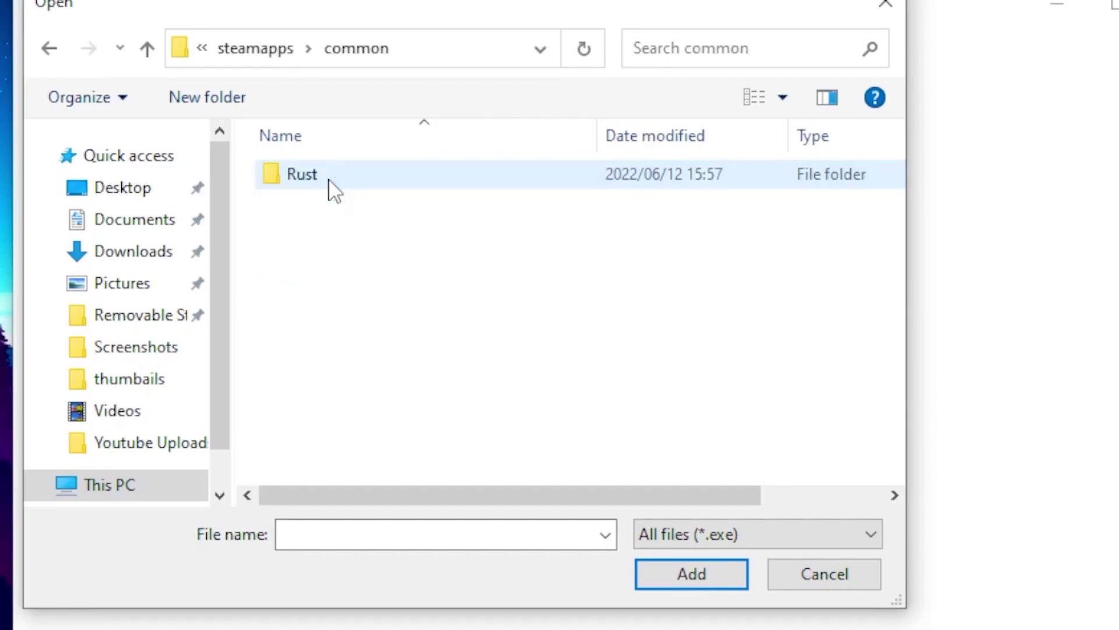
{"action": "double_click", "coordinate": [302, 178]}
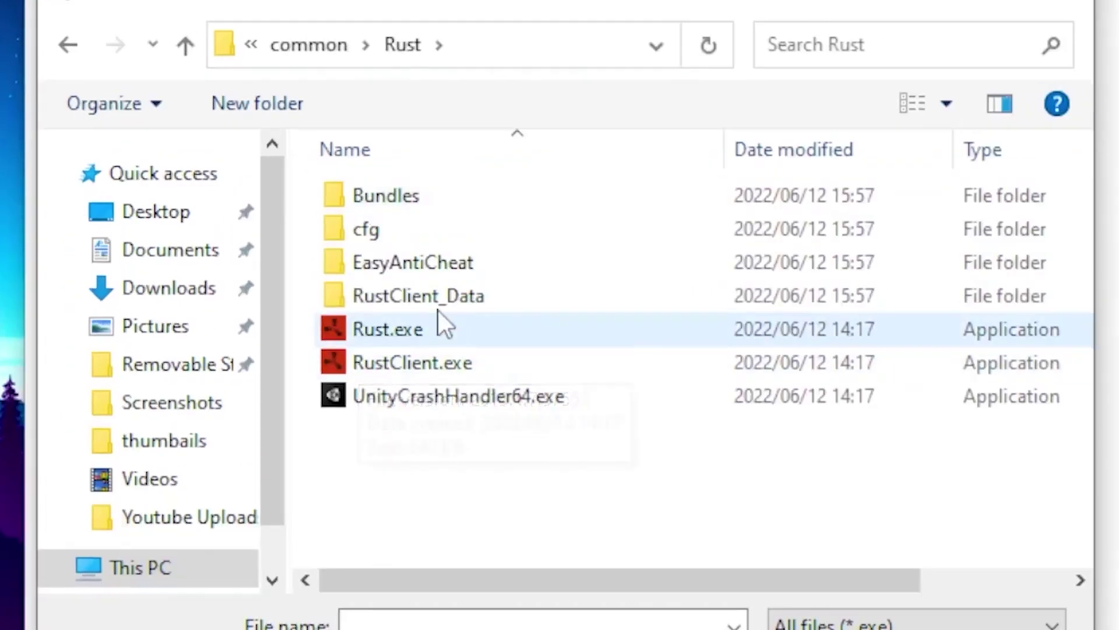
{"action": "left_click", "coordinate": [390, 331]}
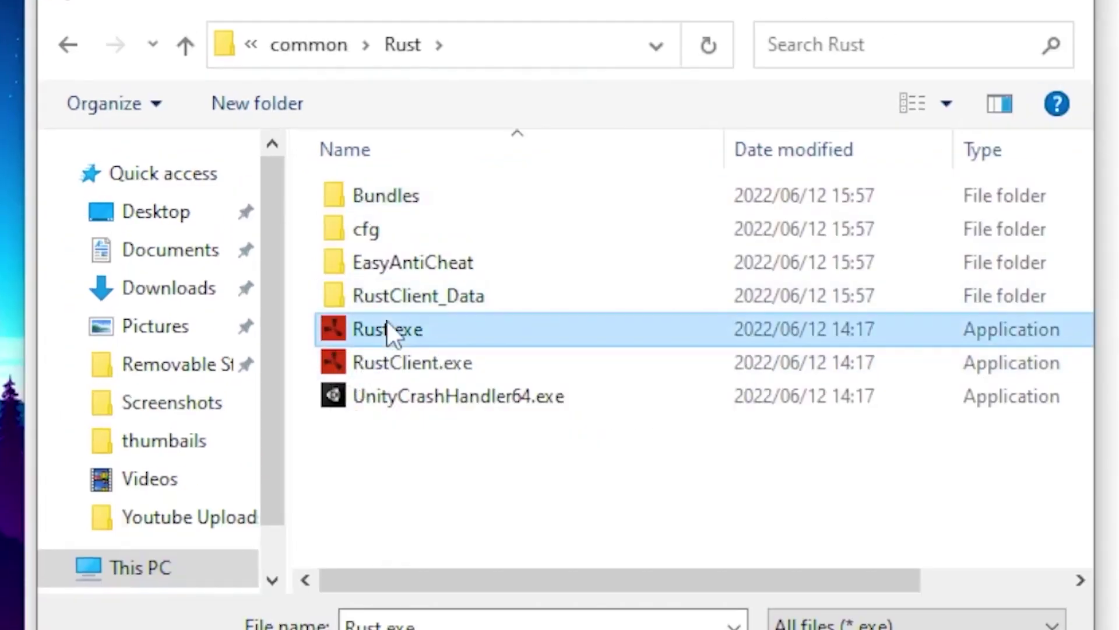
{"action": "left_click", "coordinate": [800, 557]}
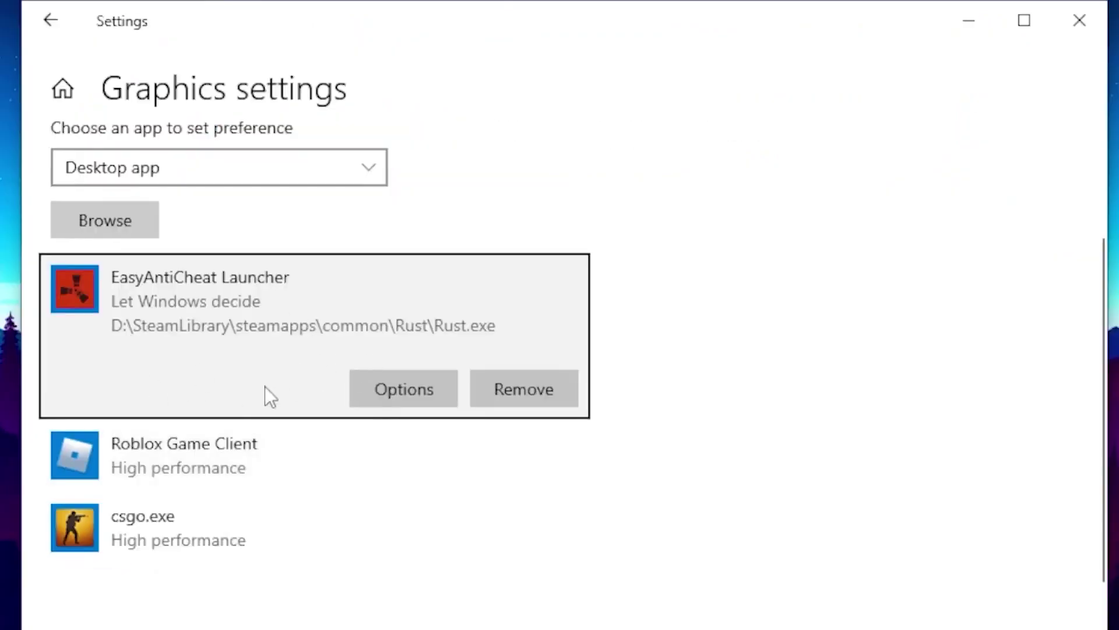
{"action": "left_click", "coordinate": [408, 390]}
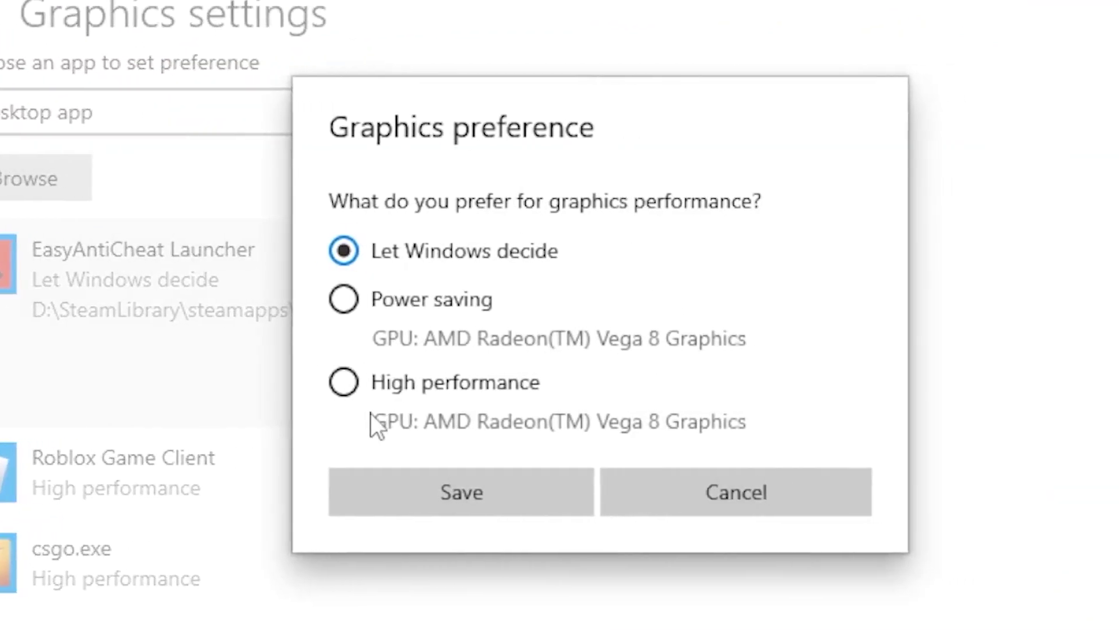
Step: Set the Rust entry's graphics preference to High performance and save it
{"action": "left_click", "coordinate": [347, 383]}
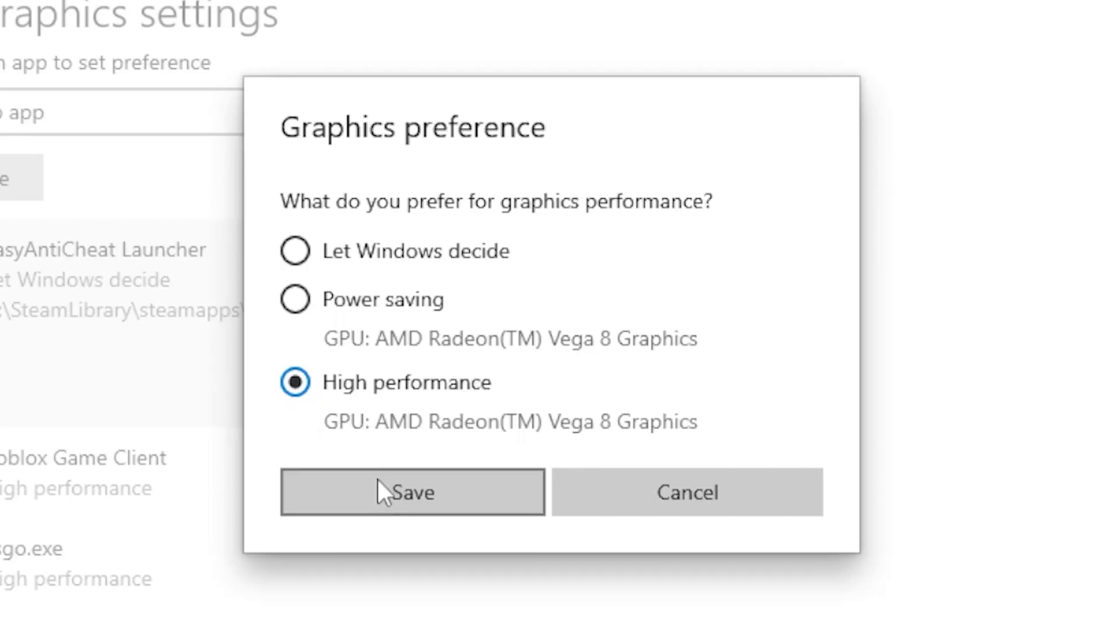
{"action": "left_click", "coordinate": [394, 494]}
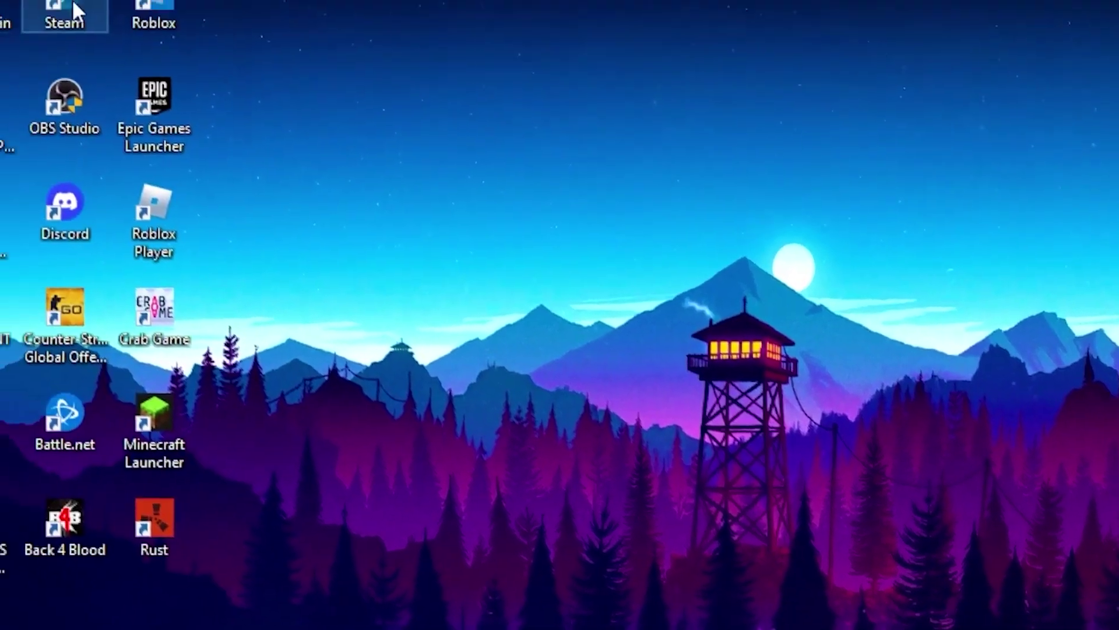
{"action": "double_click", "coordinate": [73, 9]}
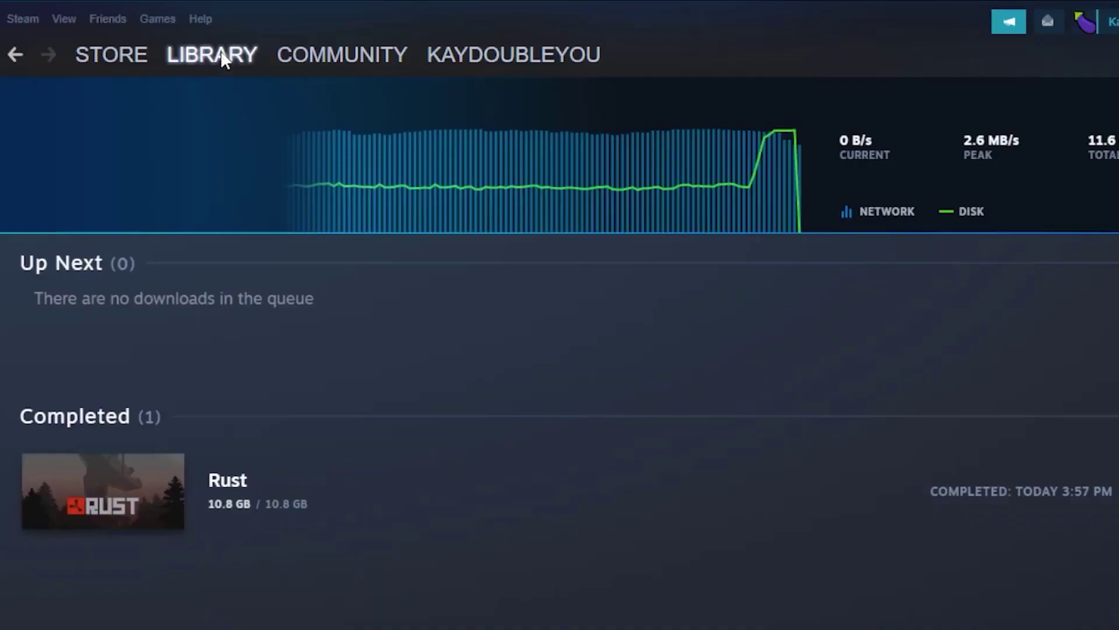
{"action": "left_click", "coordinate": [211, 53]}
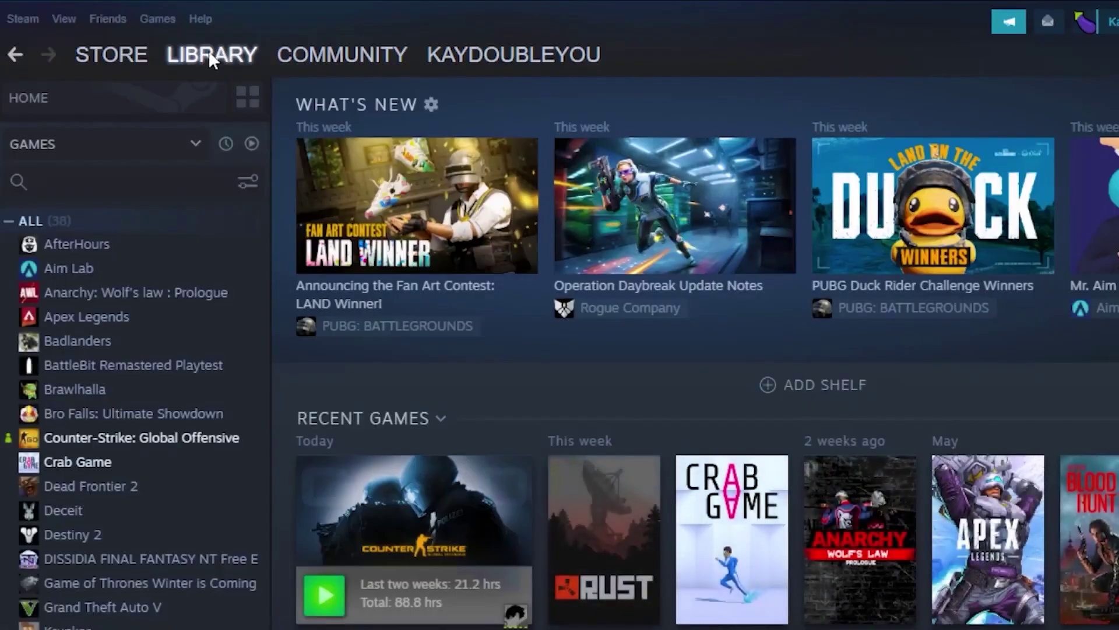
{"action": "scroll", "coordinate": [103, 513], "scroll_direction": "down", "scroll_amount": 5}
{"action": "right_click", "coordinate": [71, 503]}
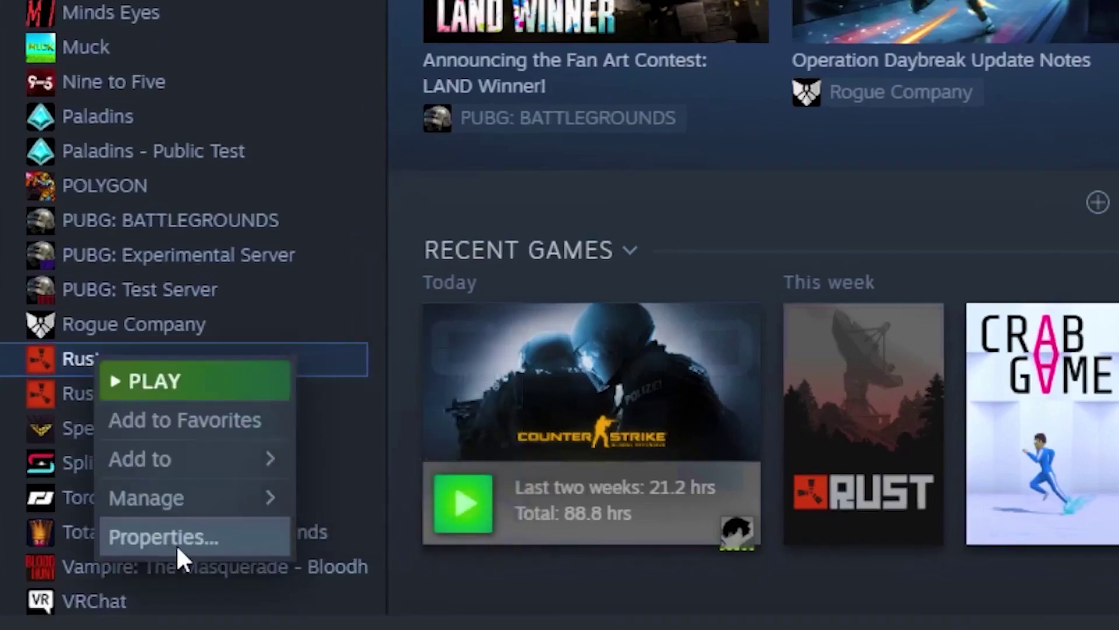
{"action": "left_click", "coordinate": [176, 537]}
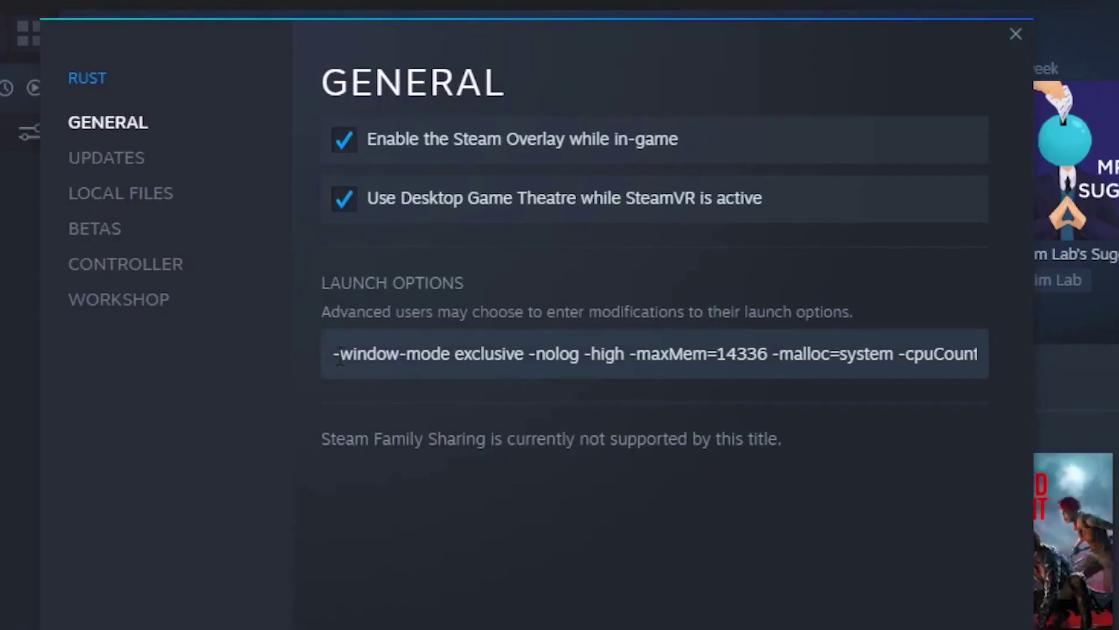
{"action": "left_click_drag", "start_coordinate": [339, 357], "coordinate": [857, 354]}
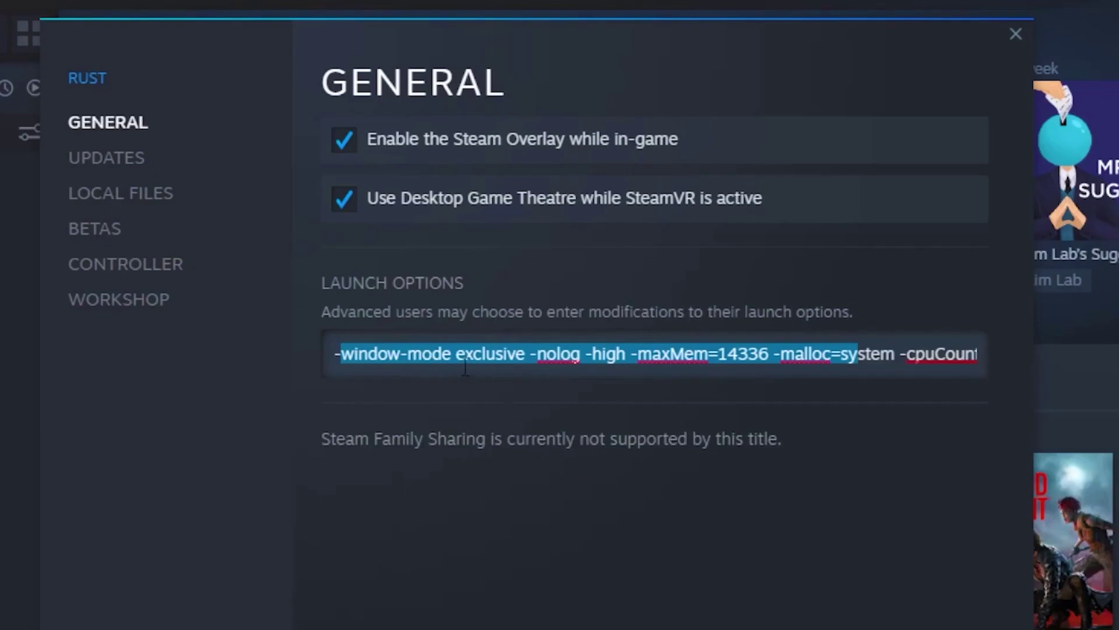
{"action": "left_click", "coordinate": [1015, 34]}
{"action": "left_click", "coordinate": [1100, 18]}
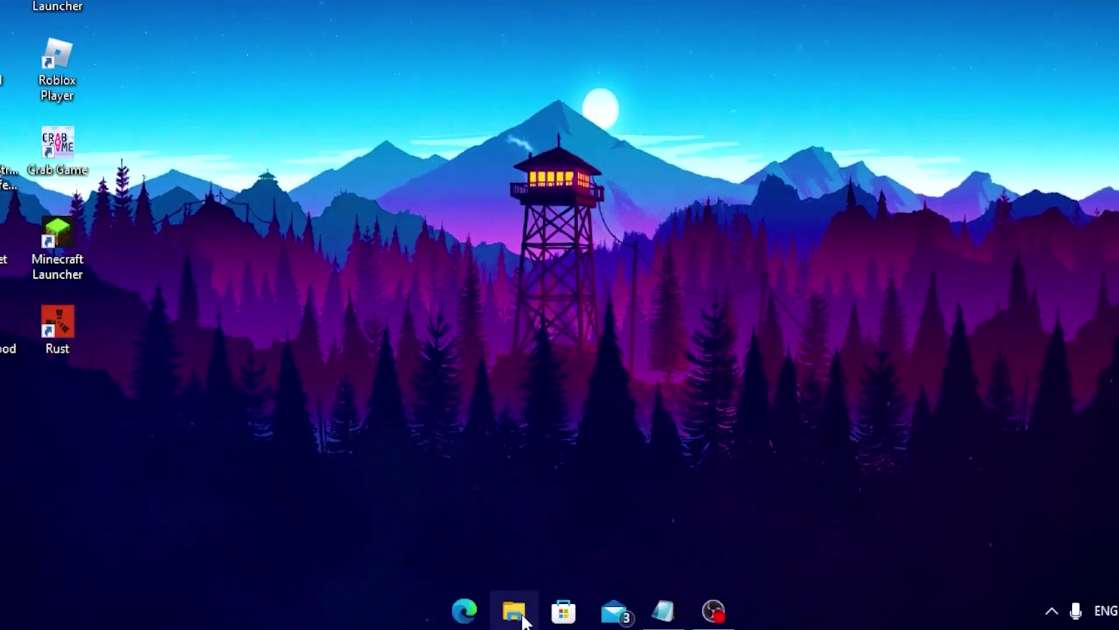
Step: In File Explorer, open Properties for Rust.exe in SteamLibrary\steamapps\common\Rust
{"action": "left_click", "coordinate": [512, 607]}
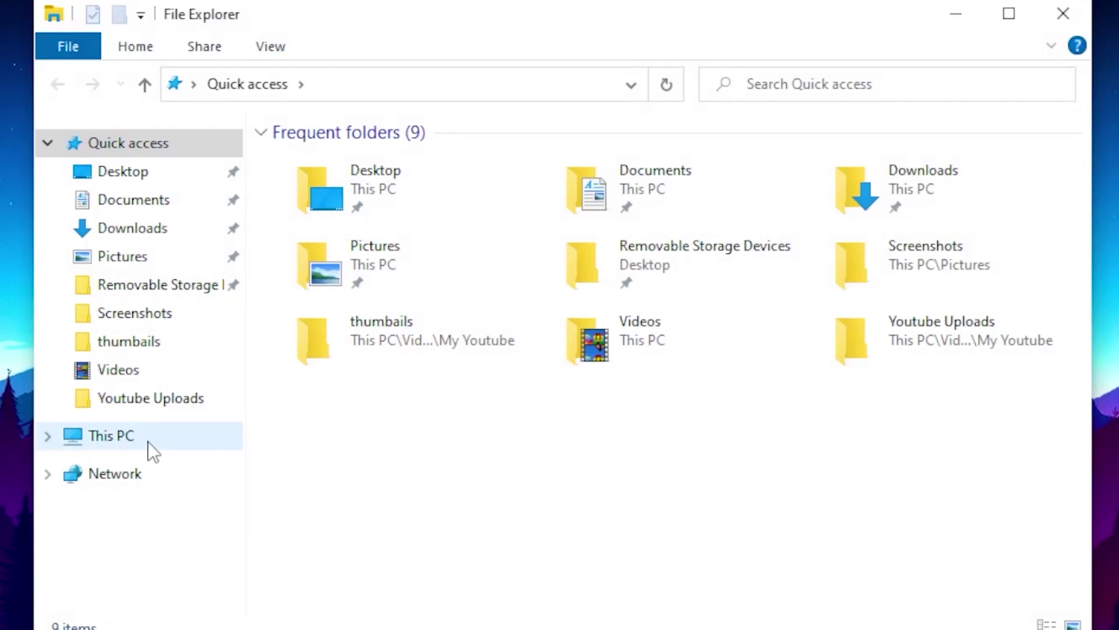
{"action": "left_click", "coordinate": [148, 443]}
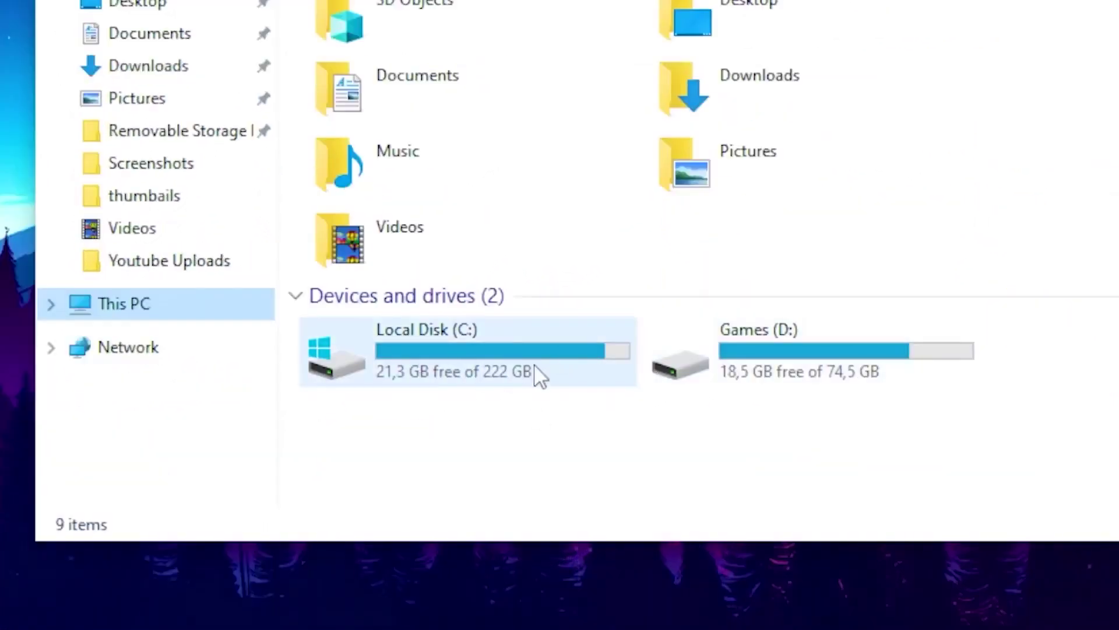
{"action": "double_click", "coordinate": [540, 376]}
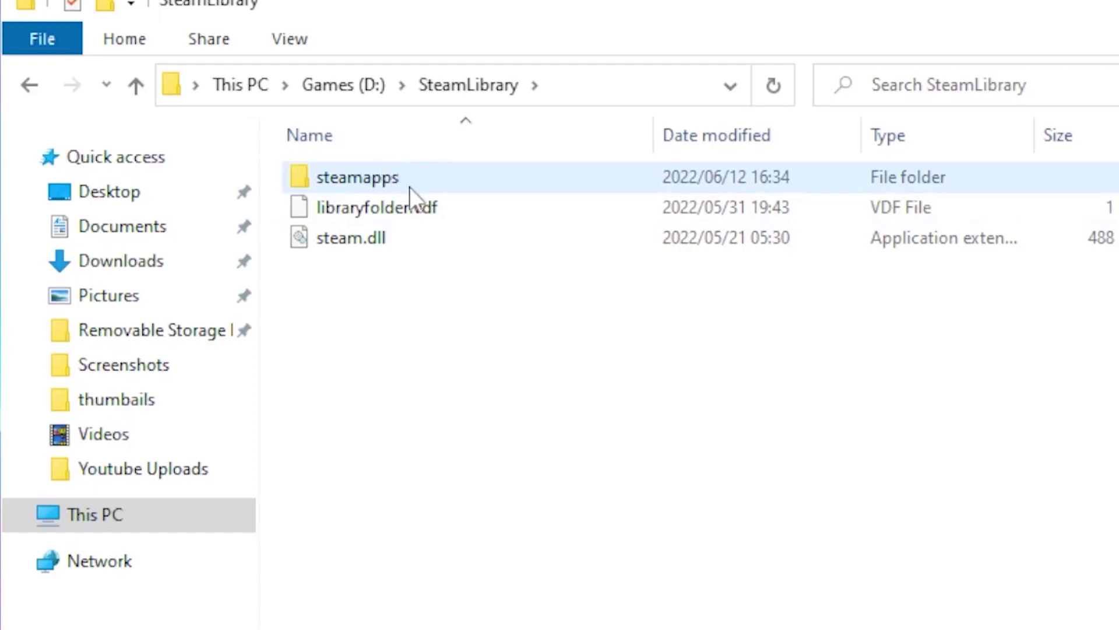
{"action": "double_click", "coordinate": [409, 184]}
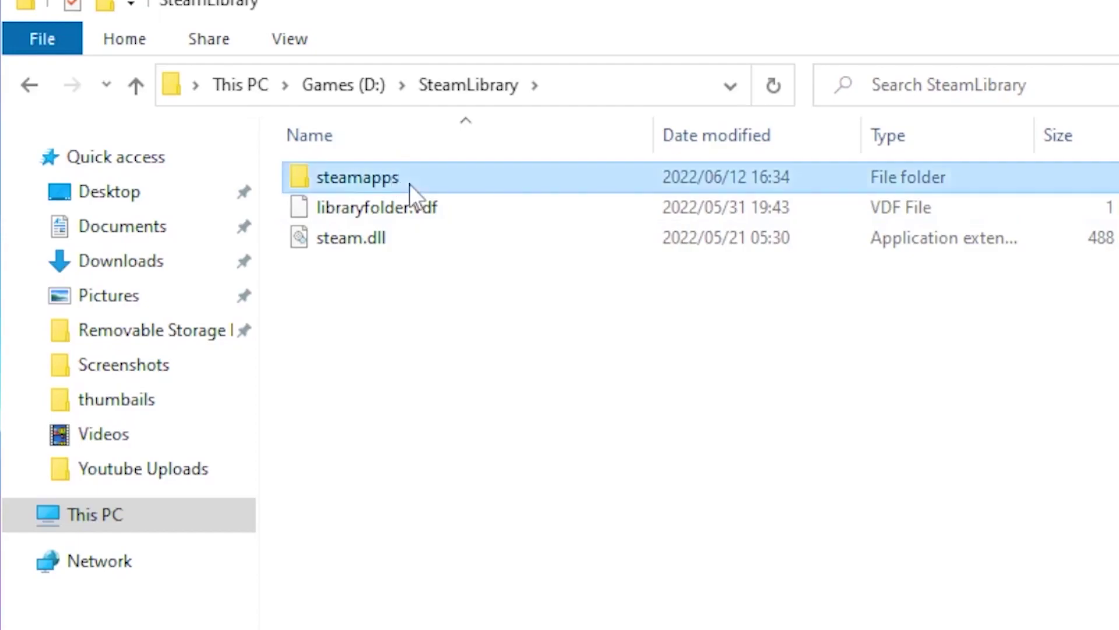
{"action": "left_click", "coordinate": [485, 180]}
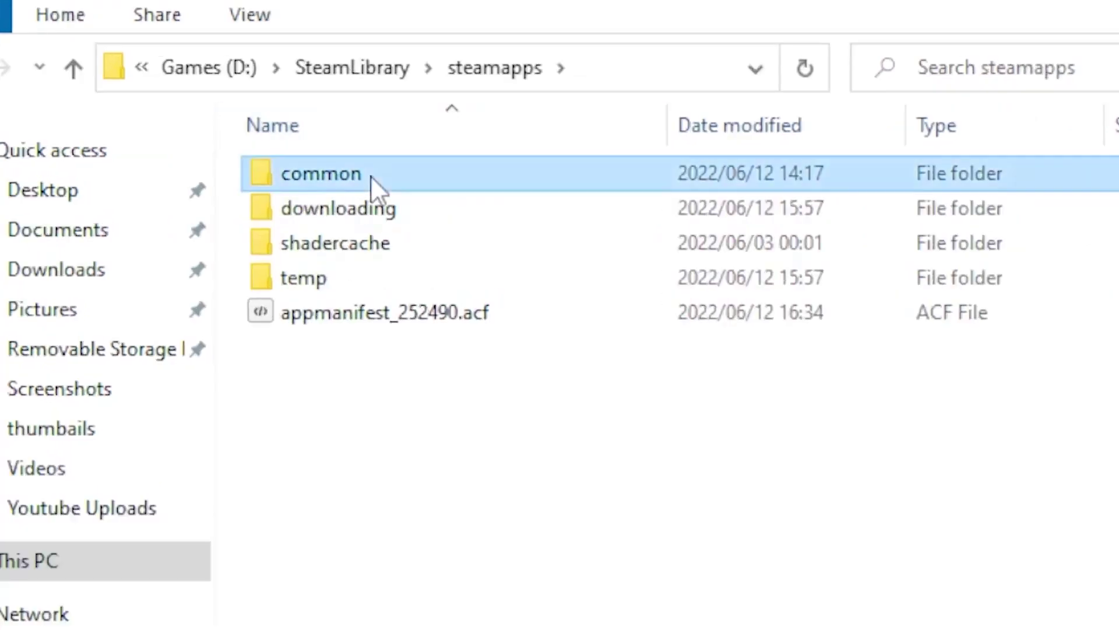
{"action": "double_click", "coordinate": [371, 176]}
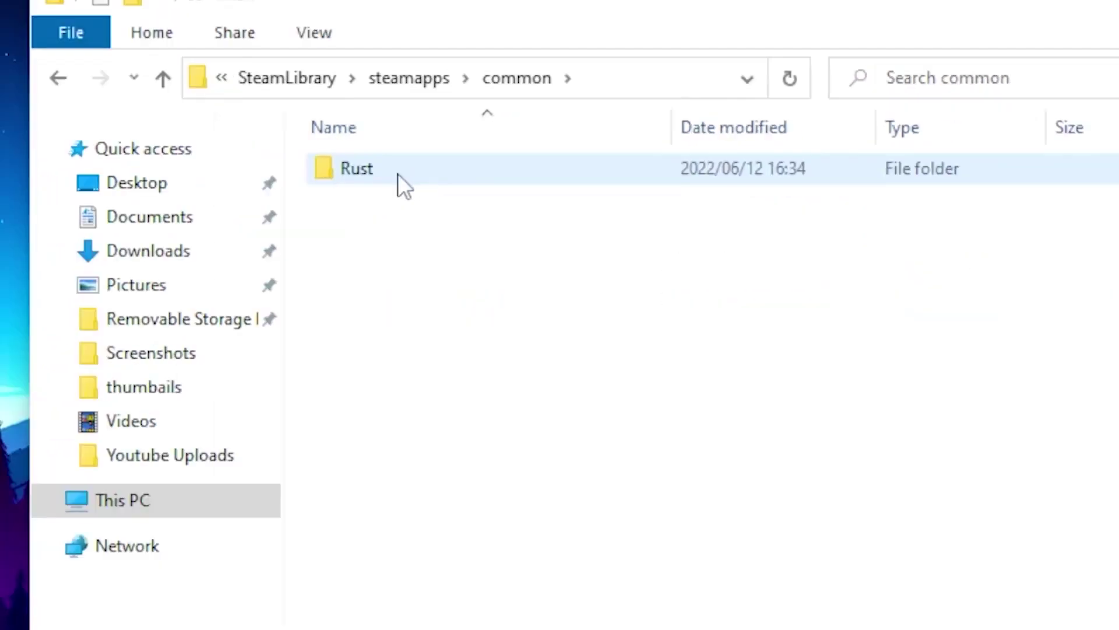
{"action": "double_click", "coordinate": [403, 173]}
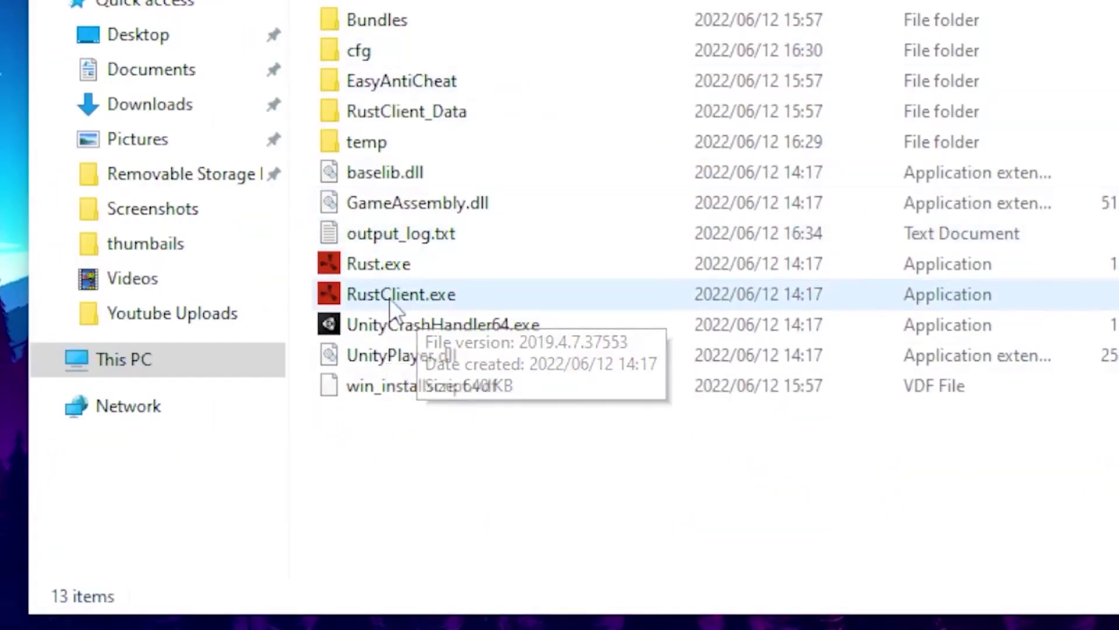
{"action": "right_click", "coordinate": [395, 265]}
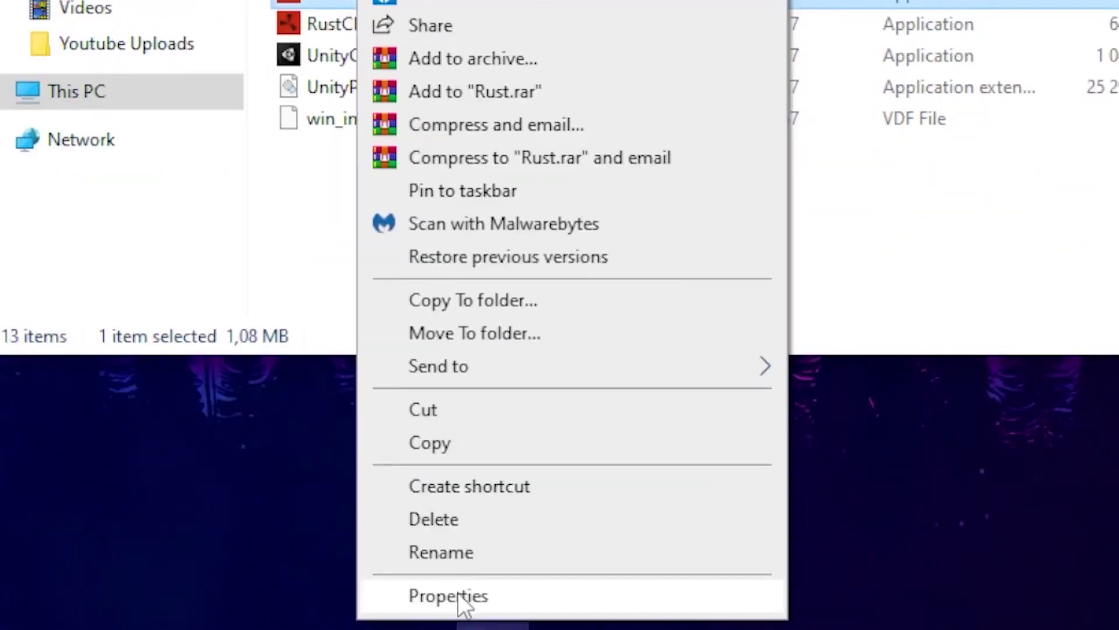
{"action": "left_click", "coordinate": [457, 592]}
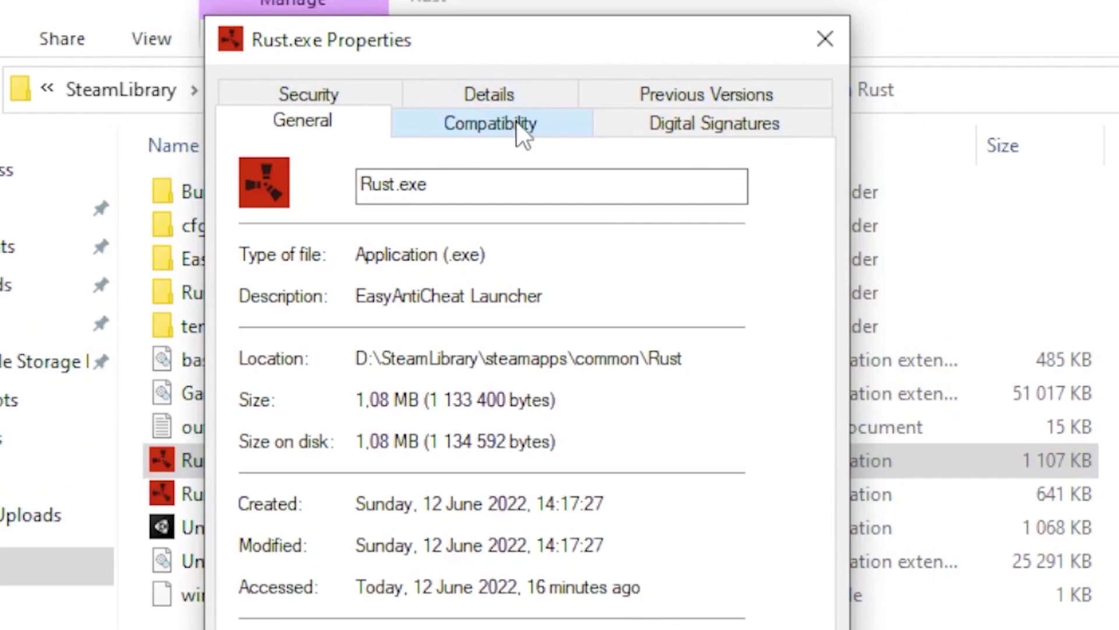
Step: On the Compatibility page, disable fullscreen optimizations and override high DPI scaling behavior
{"action": "left_click", "coordinate": [521, 125]}
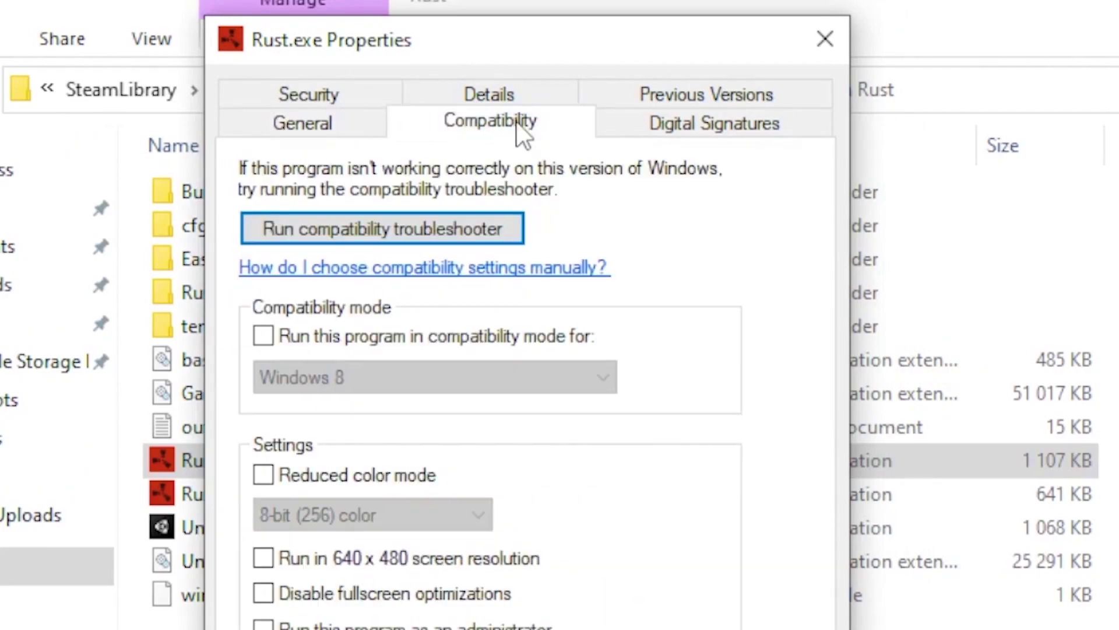
{"action": "left_click", "coordinate": [328, 454]}
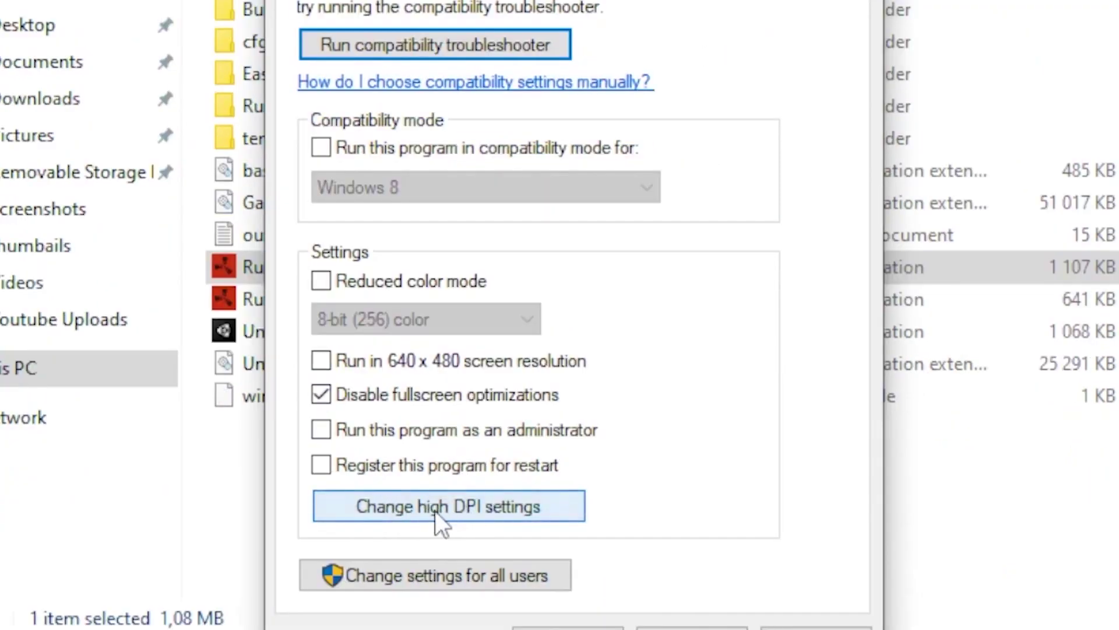
{"action": "left_click", "coordinate": [436, 512]}
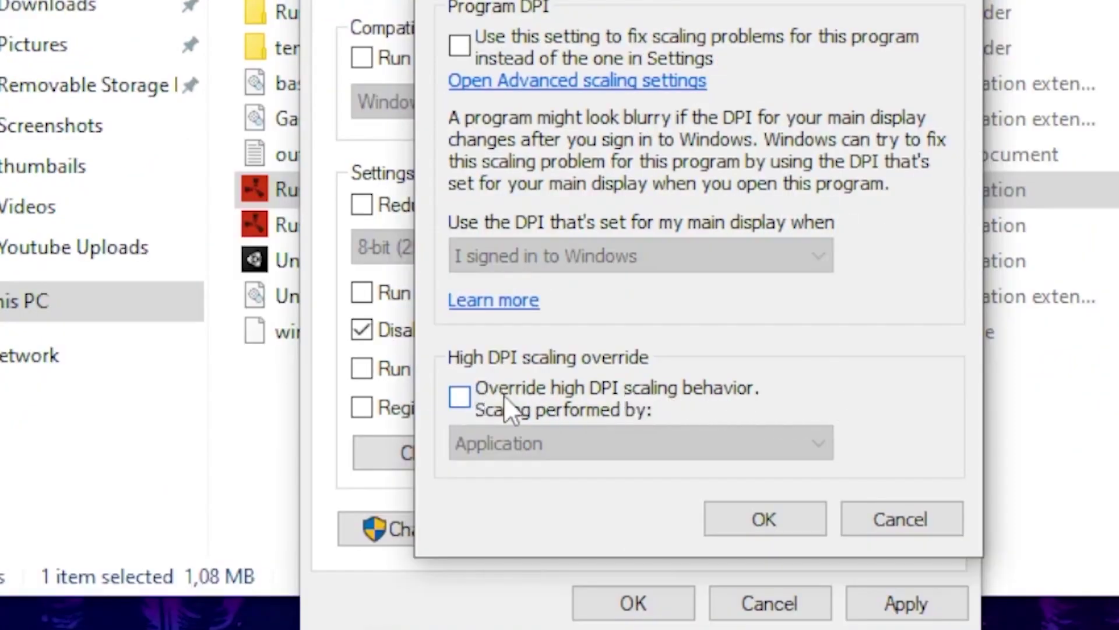
{"action": "left_click", "coordinate": [458, 398]}
{"action": "left_click", "coordinate": [781, 513]}
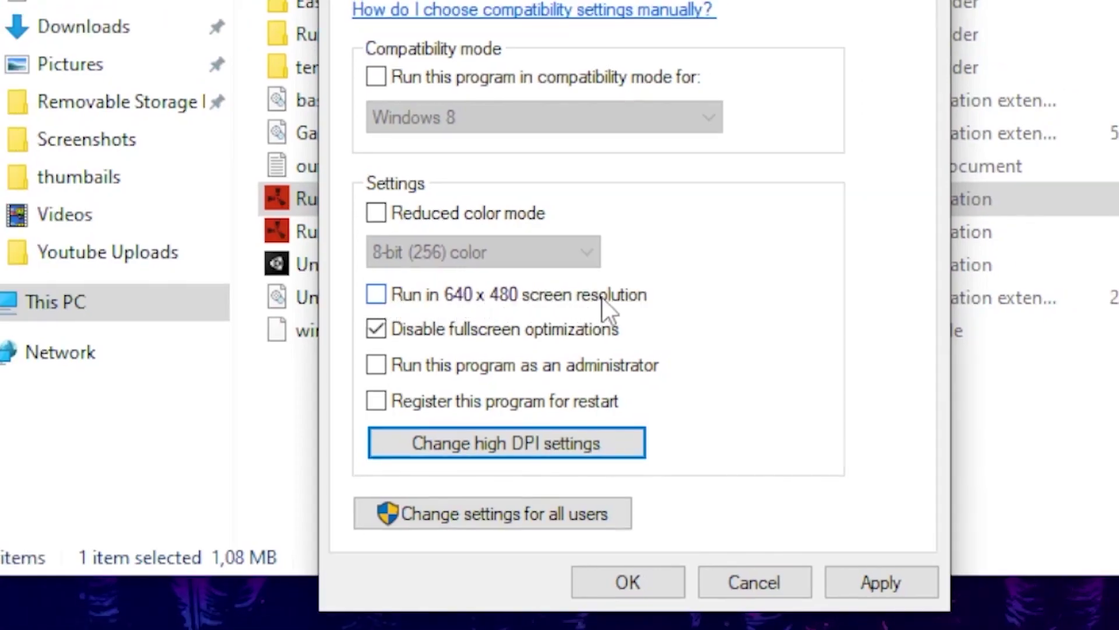
Step: Leave 640 x 480 resolution off, then apply the compatibility settings and close Properties
{"action": "left_click", "coordinate": [376, 294]}
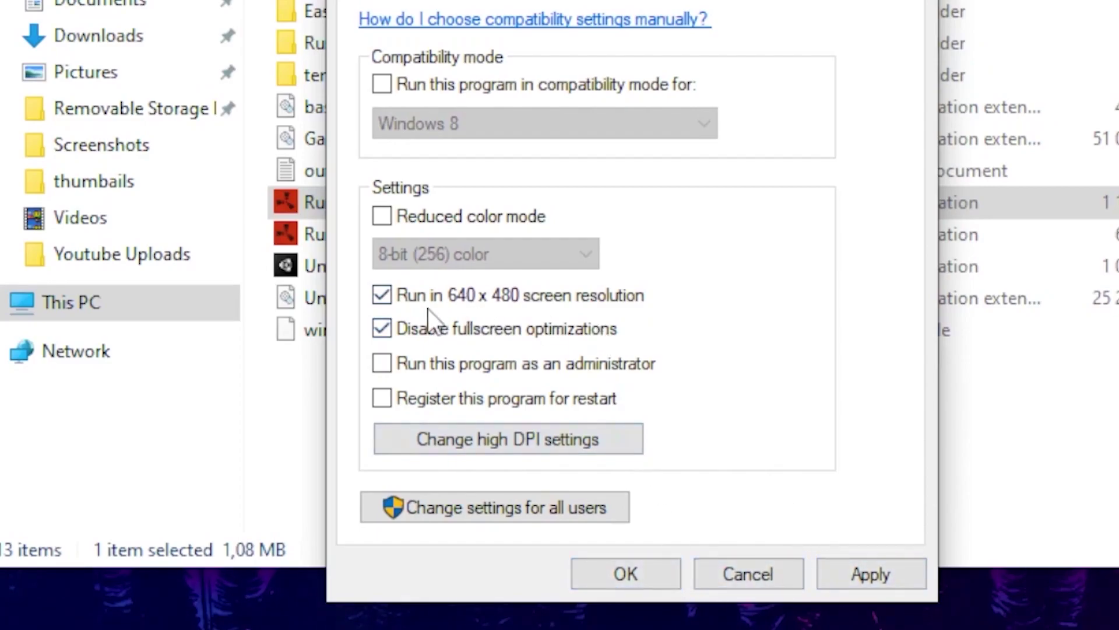
{"action": "left_click", "coordinate": [394, 295]}
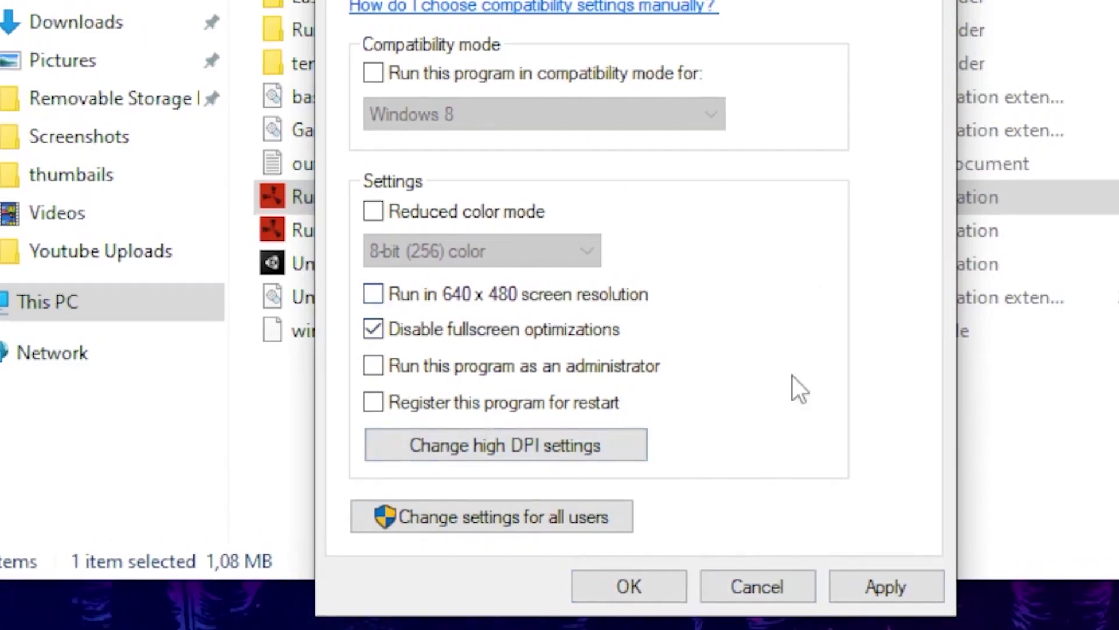
{"action": "left_click", "coordinate": [874, 595]}
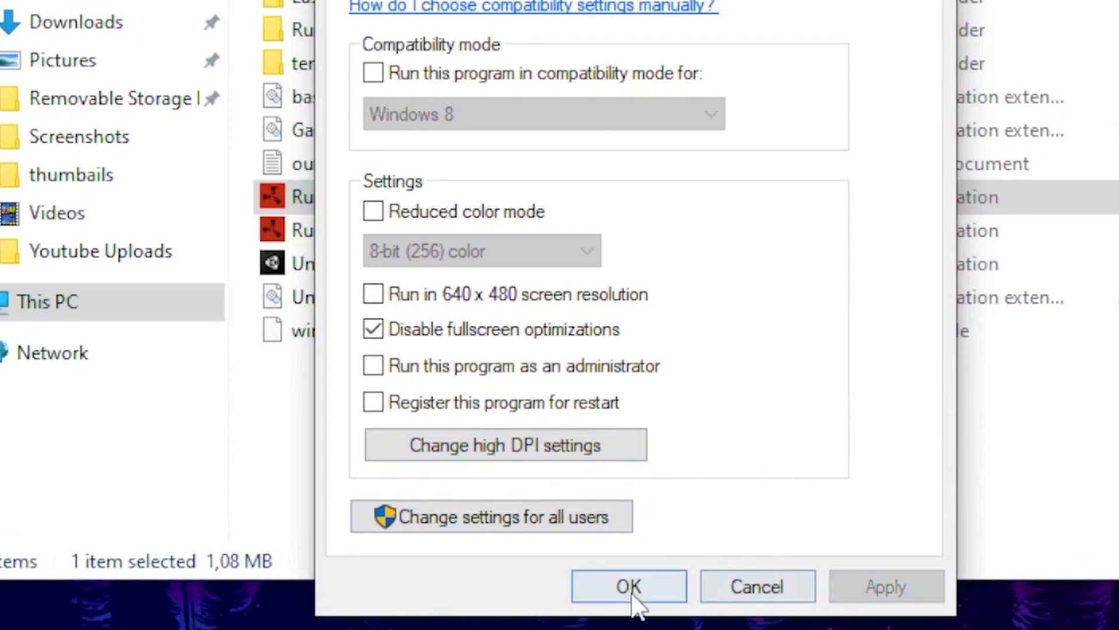
{"action": "left_click", "coordinate": [634, 596]}
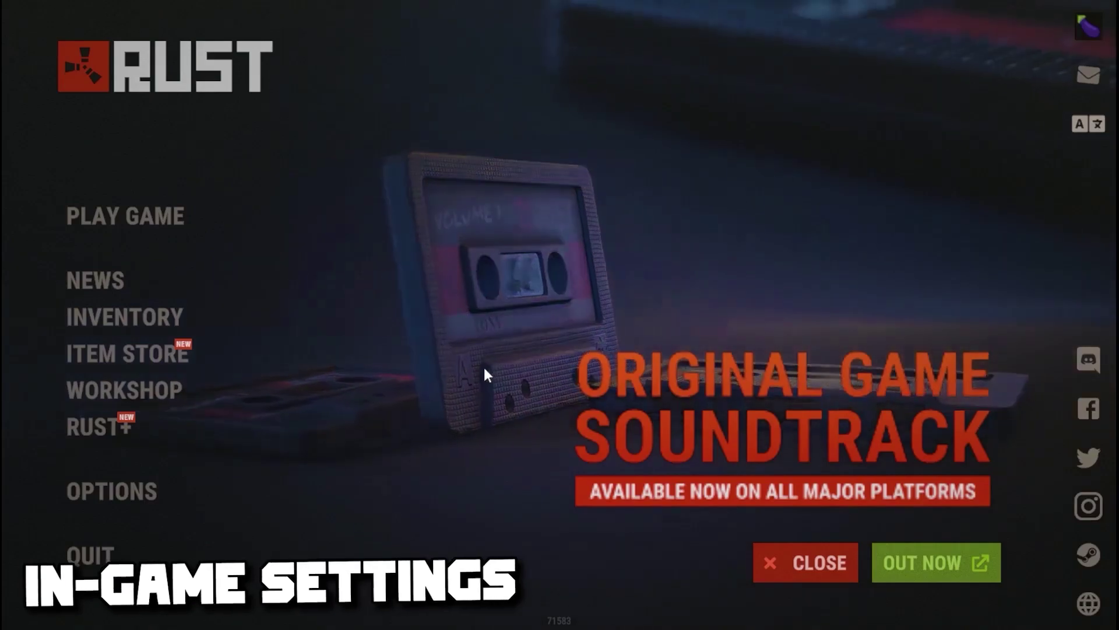
Step: In Rust's Graphics options, set Render Scale to 0.5 and Shadow Quality to 0
{"action": "left_click", "coordinate": [142, 494]}
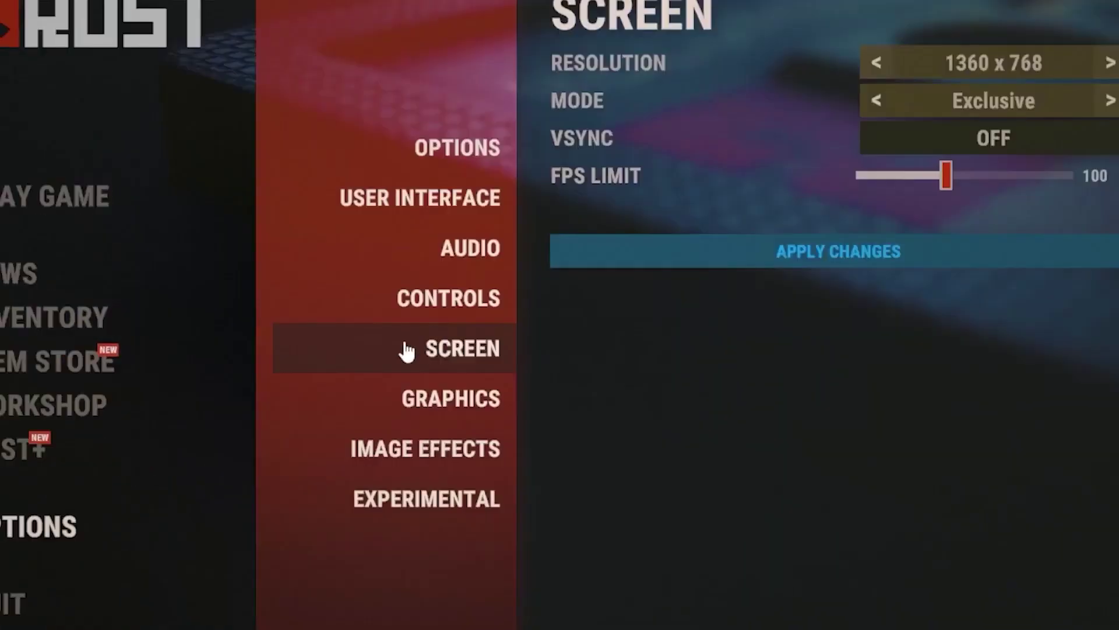
{"action": "left_click", "coordinate": [465, 409]}
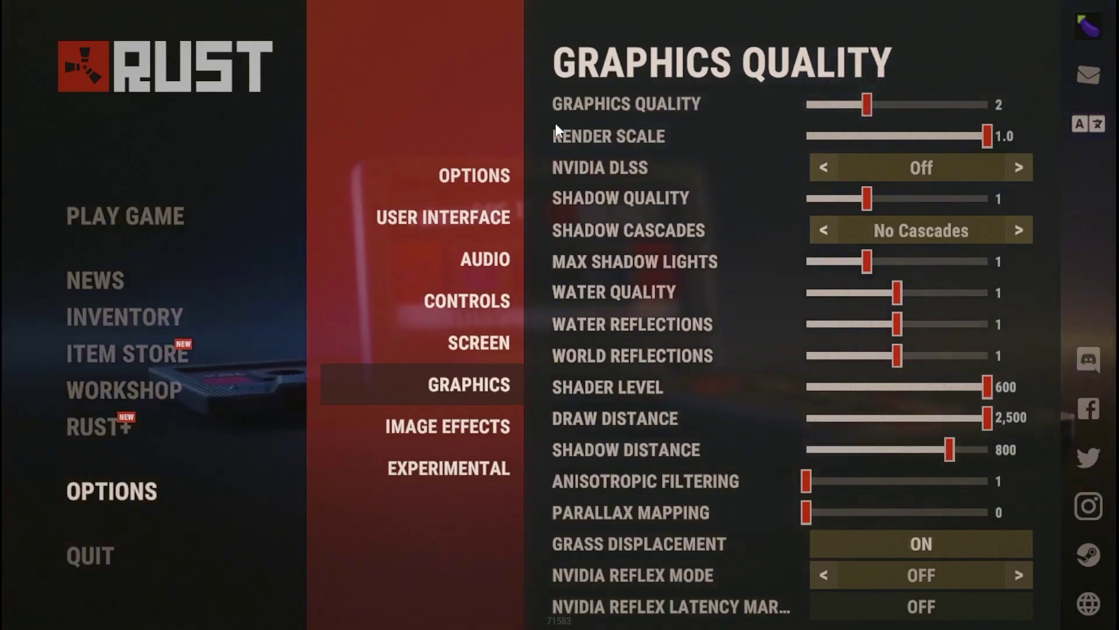
{"action": "left_click_drag", "start_coordinate": [987, 136], "coordinate": [807, 142]}
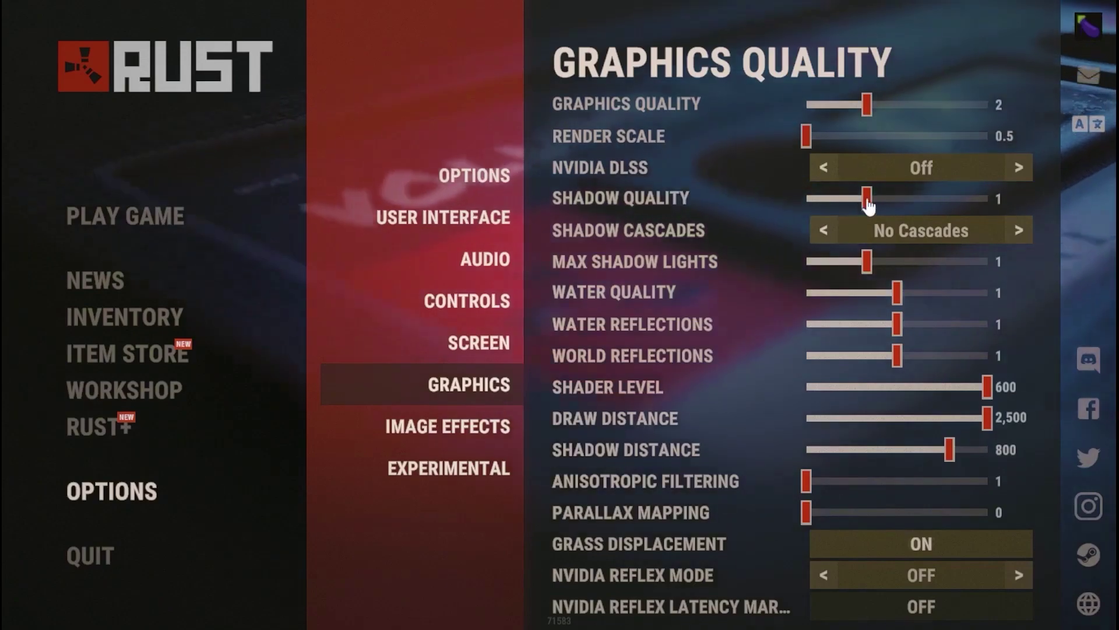
{"action": "left_click_drag", "start_coordinate": [867, 198], "coordinate": [766, 204]}
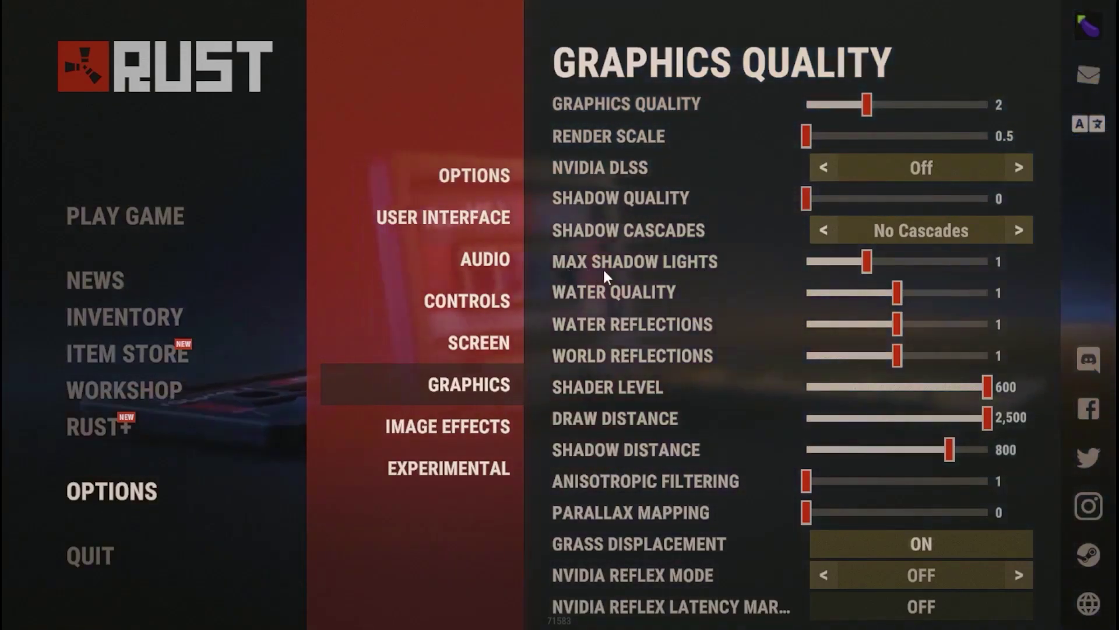
Step: Drop Max Shadow Lights, Water Quality, Water Reflections and World Reflections to 0
{"action": "left_click_drag", "start_coordinate": [852, 267], "coordinate": [807, 263]}
{"action": "left_click_drag", "start_coordinate": [894, 292], "coordinate": [808, 293]}
{"action": "left_click_drag", "start_coordinate": [897, 324], "coordinate": [807, 325]}
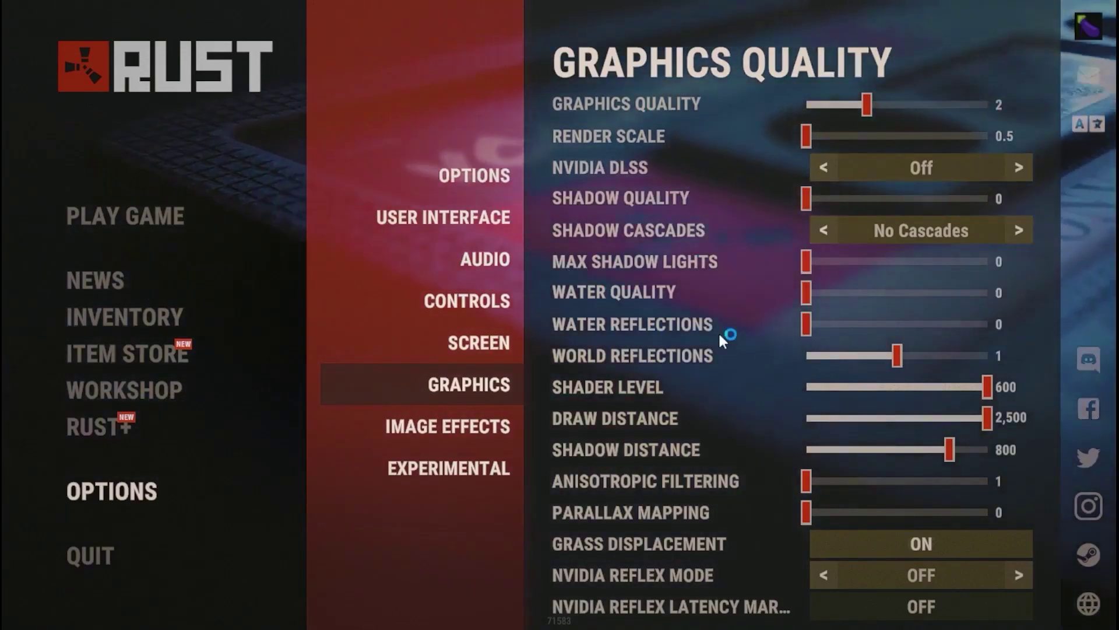
{"action": "left_click_drag", "start_coordinate": [897, 357], "coordinate": [808, 357]}
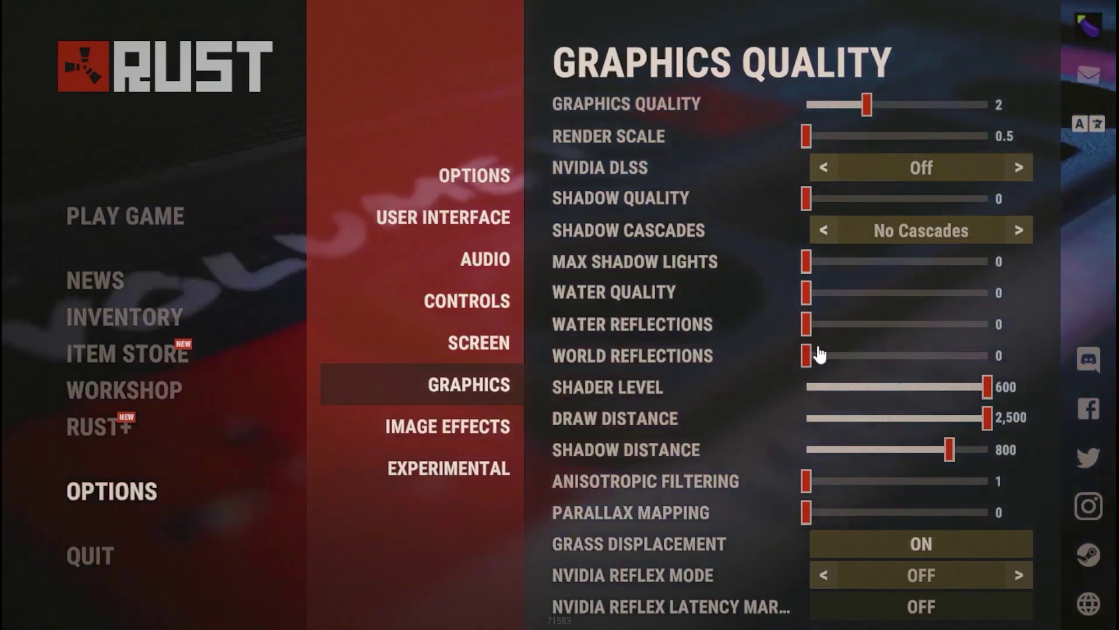
{"action": "left_click", "coordinate": [843, 387]}
{"action": "scroll", "coordinate": [671, 346], "scroll_direction": "down", "scroll_amount": 1}
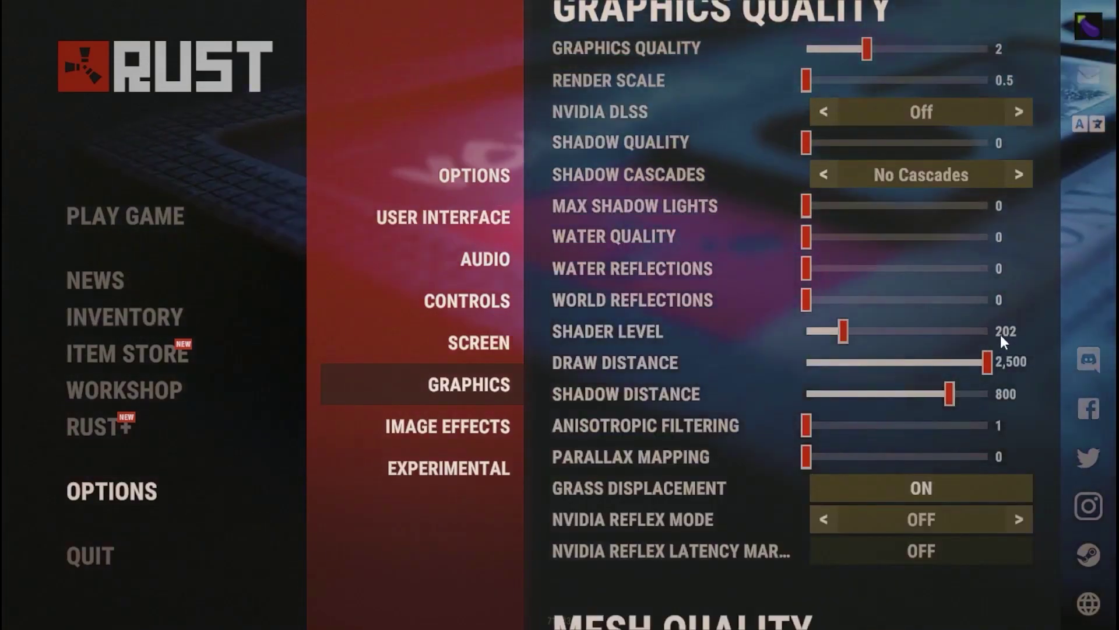
Step: Set Shader Level 202, Draw Distance 500, Shadow Distance 713, and Mesh Quality sliders to minimum
{"action": "scroll", "coordinate": [1001, 334], "scroll_direction": "down", "scroll_amount": 1}
{"action": "mouse_move", "coordinate": [987, 305]}
{"action": "left_mouse_down"}
{"action": "mouse_move", "coordinate": [879, 306]}
{"action": "mouse_move", "coordinate": [785, 288]}
{"action": "left_mouse_up"}
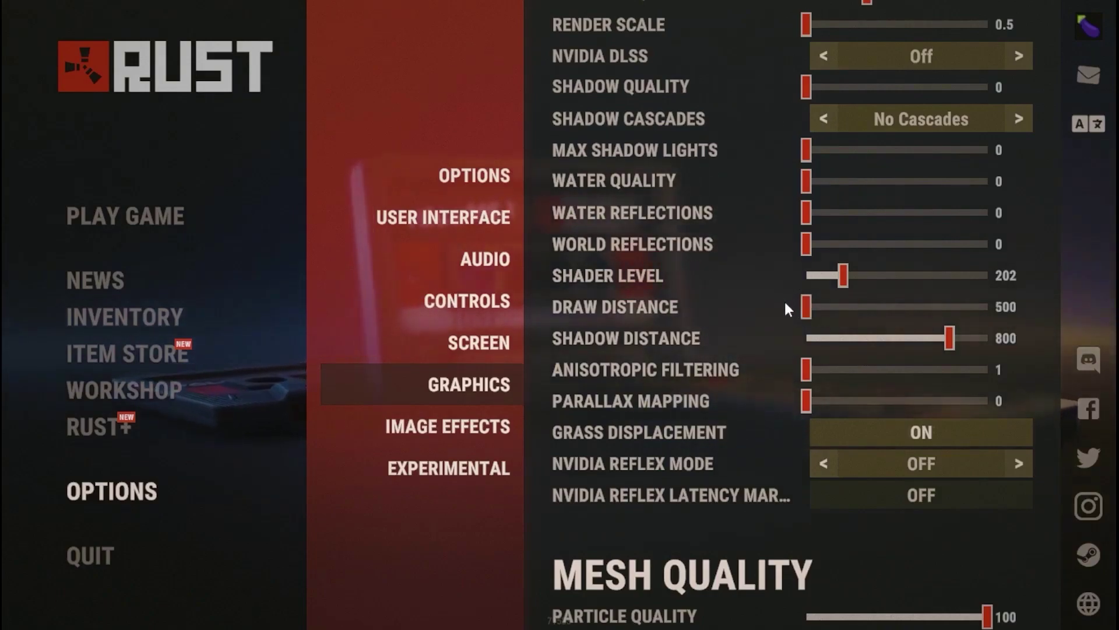
{"action": "scroll", "coordinate": [784, 299], "scroll_direction": "down", "scroll_amount": 1}
{"action": "left_click_drag", "start_coordinate": [949, 283], "coordinate": [933, 282]}
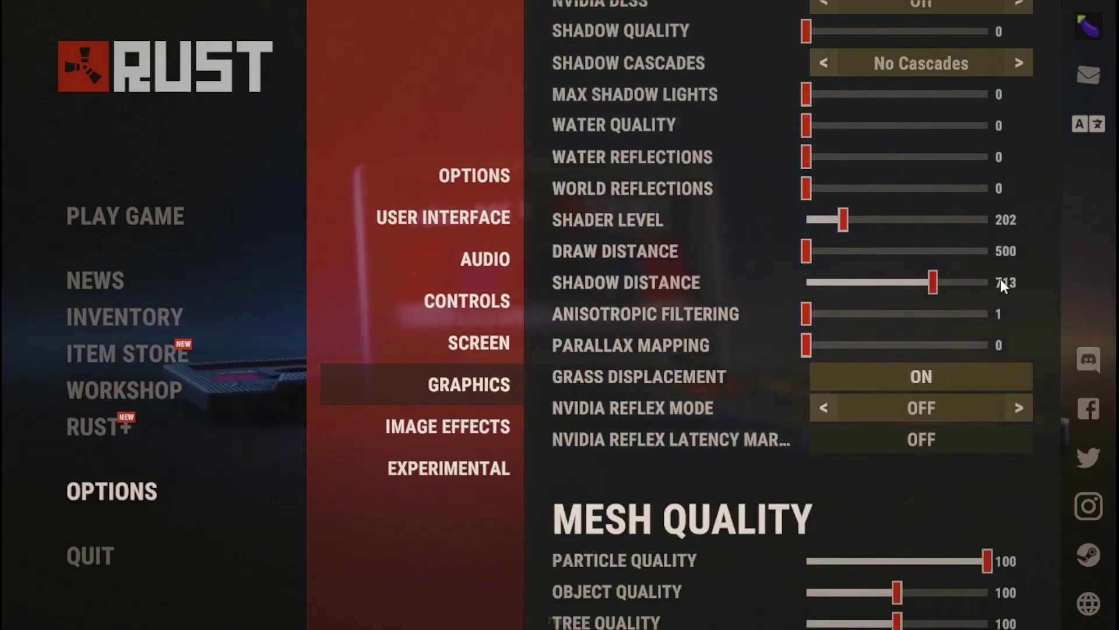
{"action": "scroll", "coordinate": [670, 292], "scroll_direction": "down", "scroll_amount": 1}
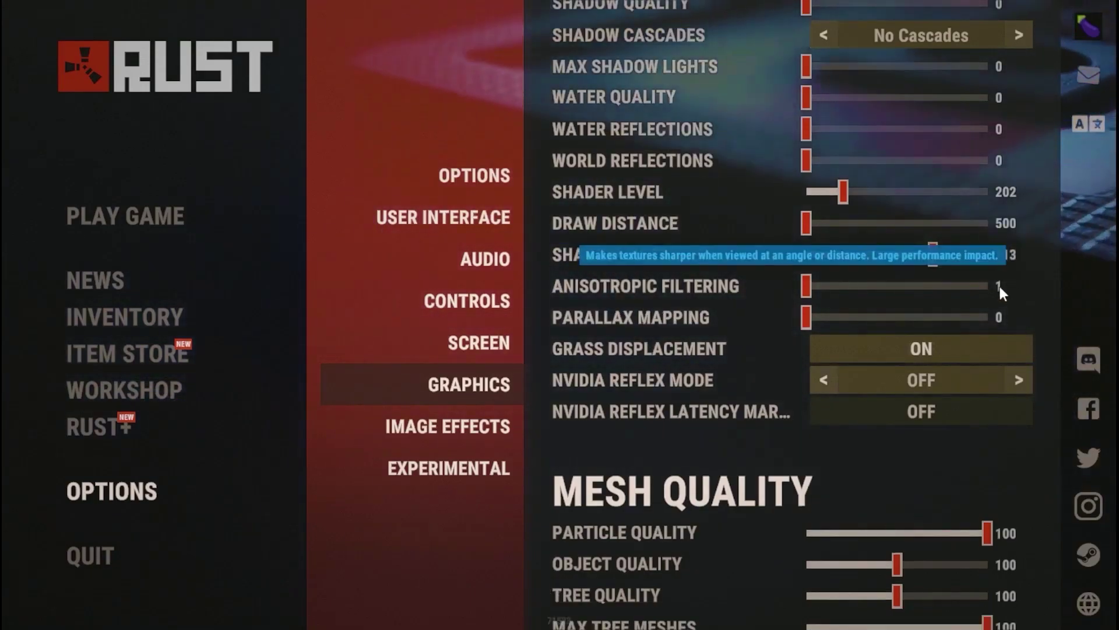
{"action": "scroll", "coordinate": [1005, 284], "scroll_direction": "down", "scroll_amount": 1}
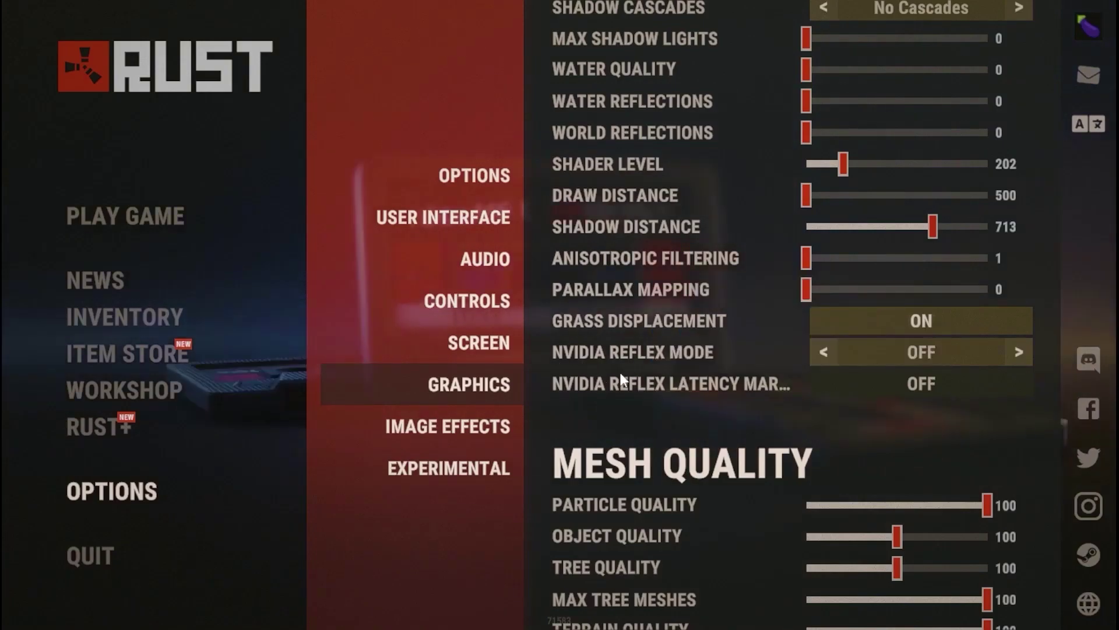
{"action": "scroll", "coordinate": [728, 352], "scroll_direction": "up", "scroll_amount": 5}
{"action": "scroll", "coordinate": [726, 401], "scroll_direction": "up", "scroll_amount": 5}
{"action": "scroll", "coordinate": [787, 338], "scroll_direction": "down", "scroll_amount": 15}
{"action": "scroll", "coordinate": [694, 358], "scroll_direction": "up", "scroll_amount": 4}
{"action": "scroll", "coordinate": [722, 344], "scroll_direction": "down", "scroll_amount": 1}
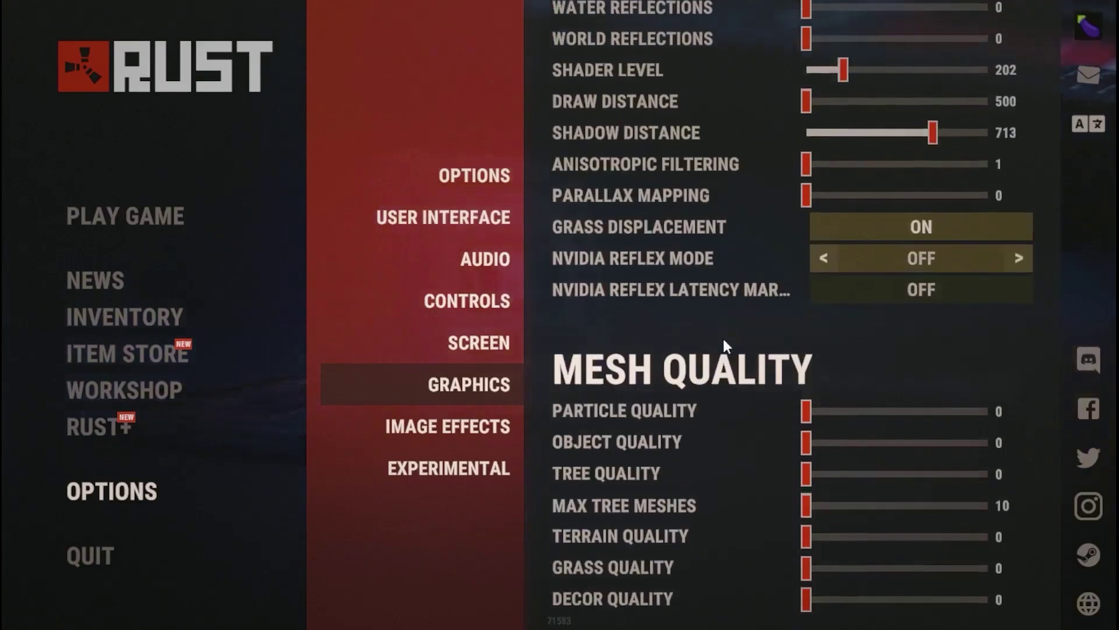
{"action": "scroll", "coordinate": [723, 336], "scroll_direction": "up", "scroll_amount": 1}
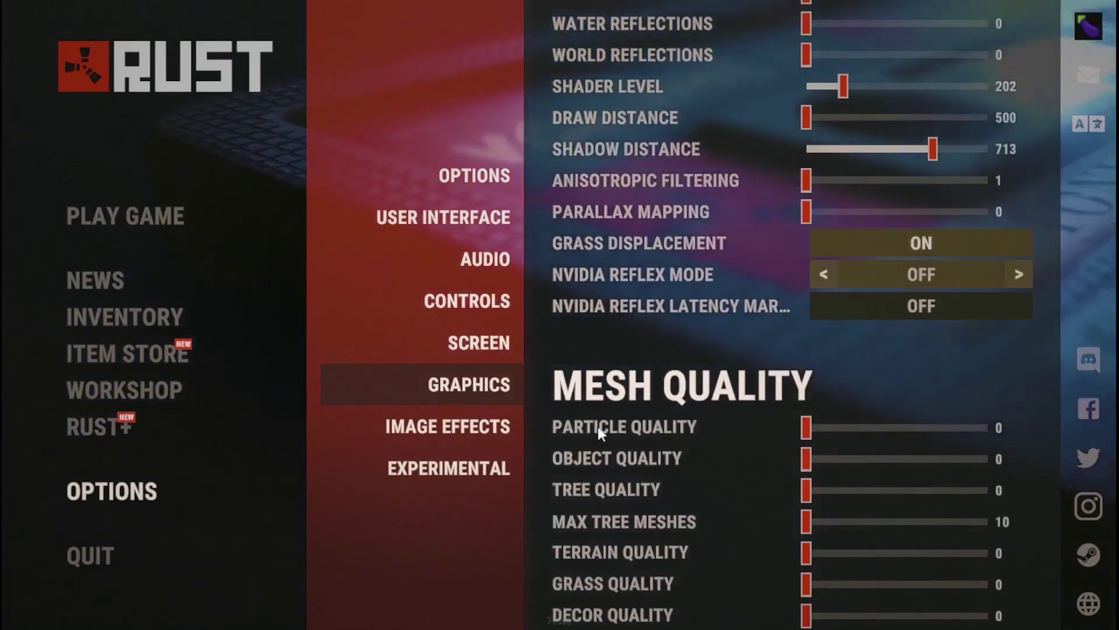
Step: Turn off ambient occlusion, bloom, lens dirt, motion blur, sun shafts, sharpen and vignetting, then exit Options
{"action": "left_click", "coordinate": [516, 431]}
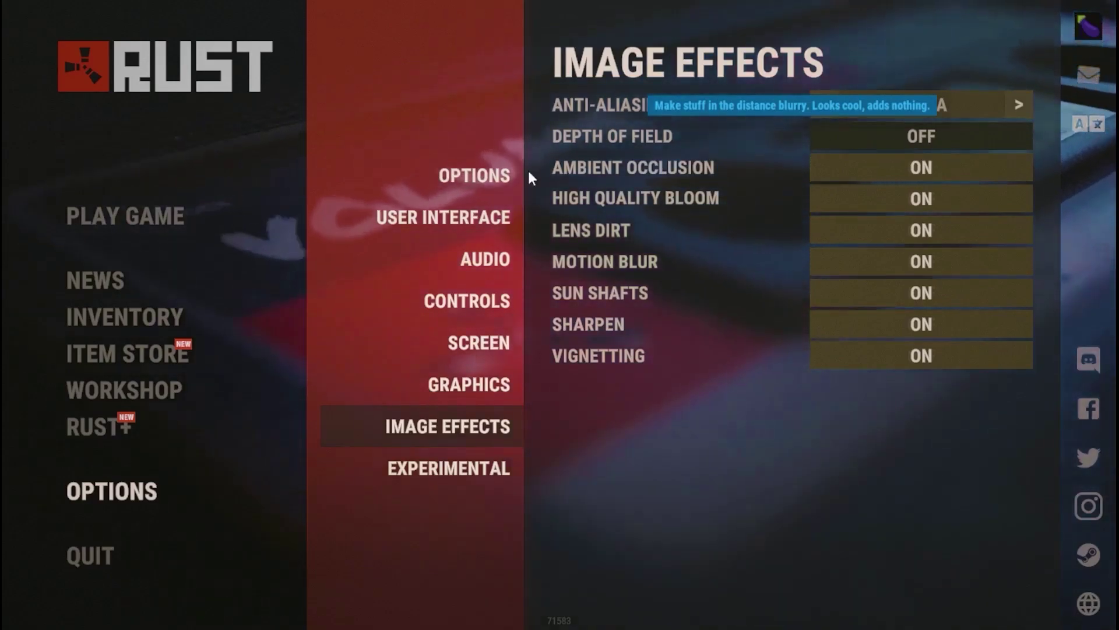
{"action": "left_click", "coordinate": [917, 169]}
{"action": "left_click", "coordinate": [917, 198]}
{"action": "left_click", "coordinate": [917, 230]}
{"action": "left_click", "coordinate": [909, 261]}
{"action": "left_click", "coordinate": [910, 292]}
{"action": "left_click", "coordinate": [910, 324]}
{"action": "left_click", "coordinate": [910, 356]}
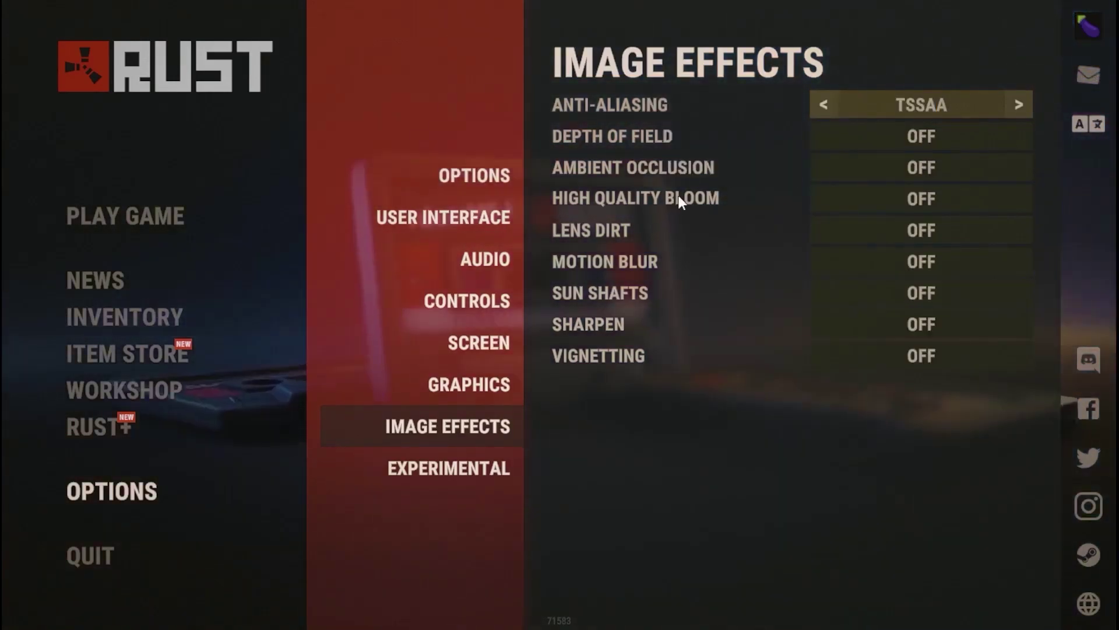
{"action": "left_click", "coordinate": [140, 497]}
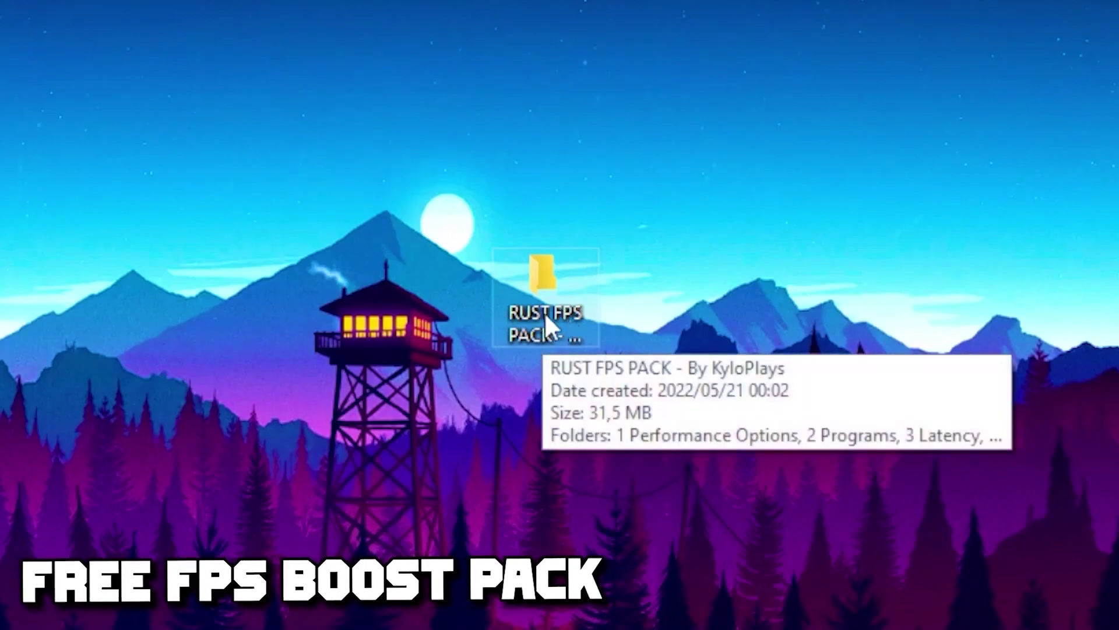
Step: Open the desktop's RUST FPS PACK folder to show its five numbered subfolders
{"action": "left_click", "coordinate": [545, 329]}
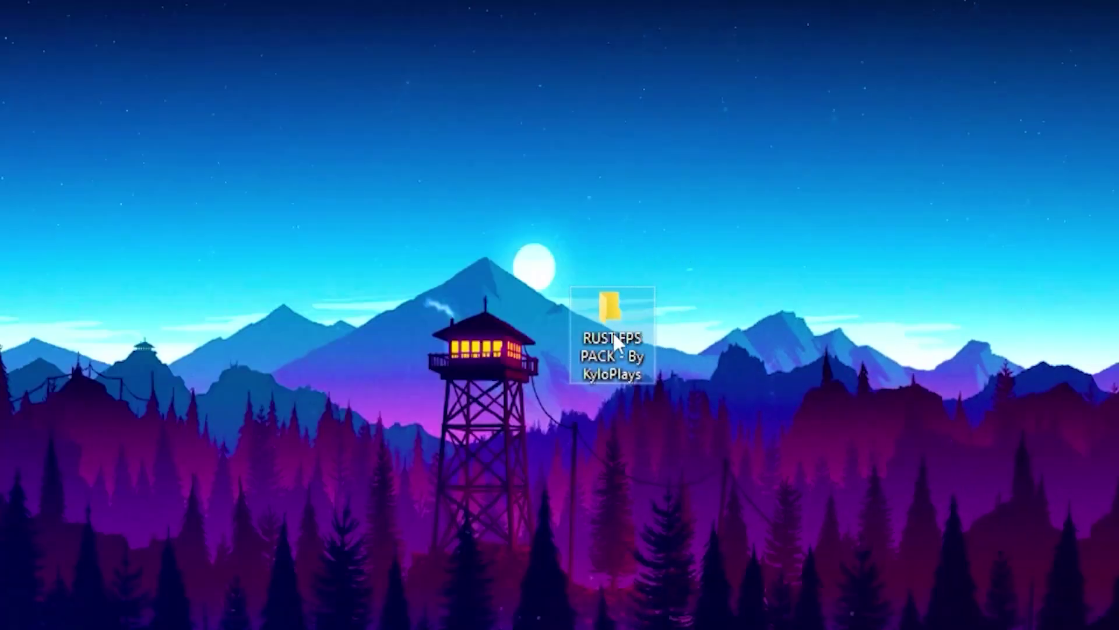
{"action": "double_click", "coordinate": [613, 338]}
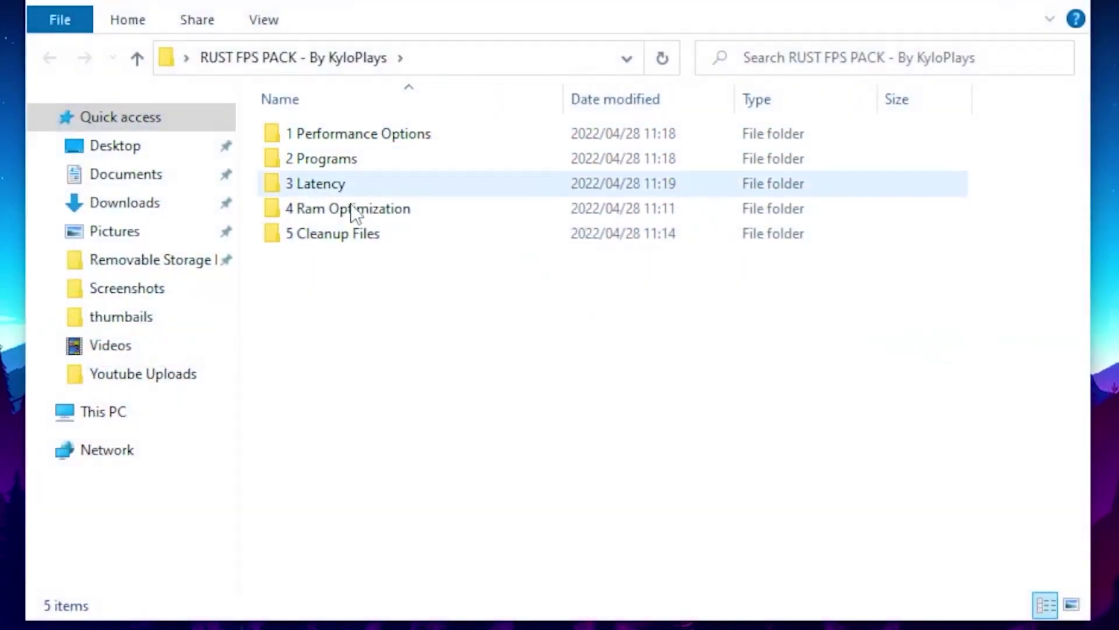